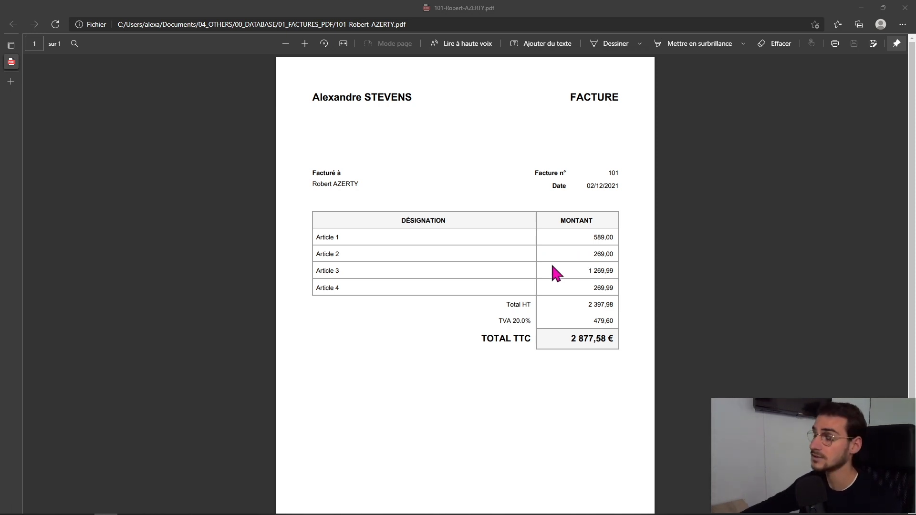
Close the invoice PDF and show the 01_FACTURES_PDF folder inside 00_DATABASE
click(905, 8)
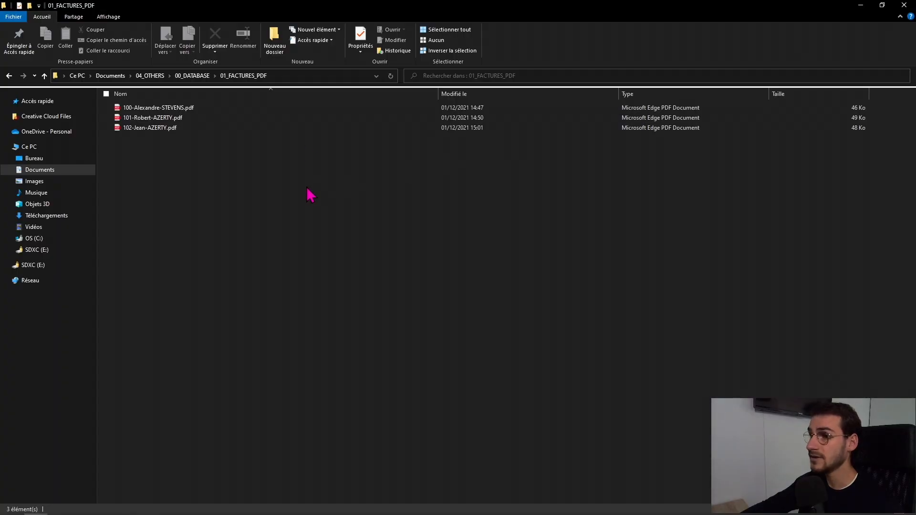
click(192, 76)
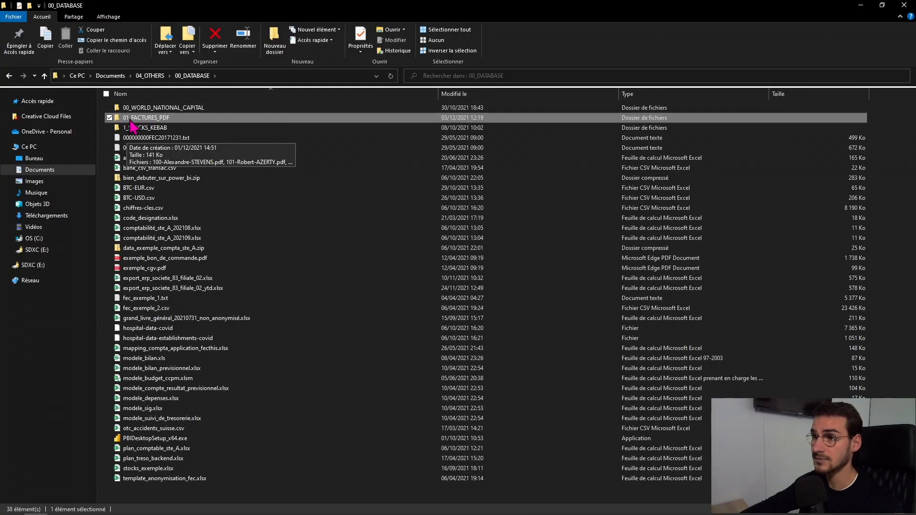
double_click(156, 120)
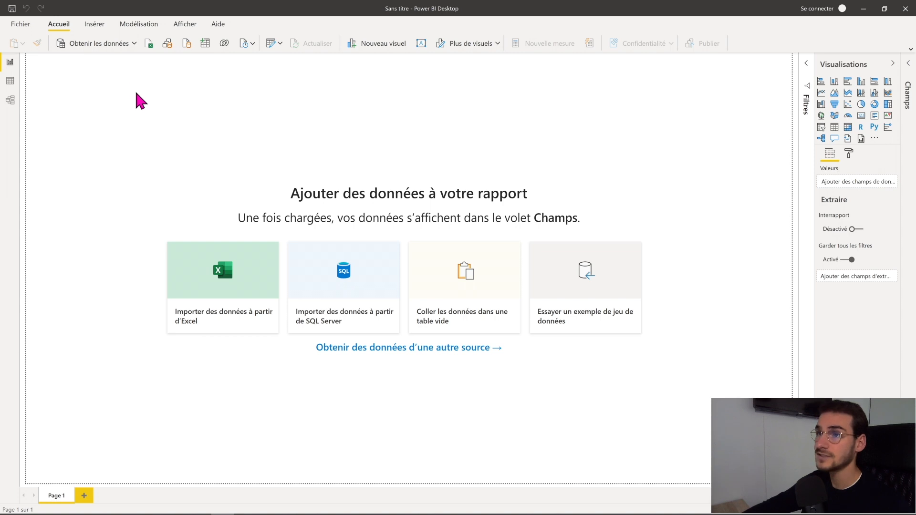
Switch to Power BI Desktop and connect to the folder Documents\04_OTHERS\00_DATABASE\01_FACTURES_PDF as a data source
click(95, 45)
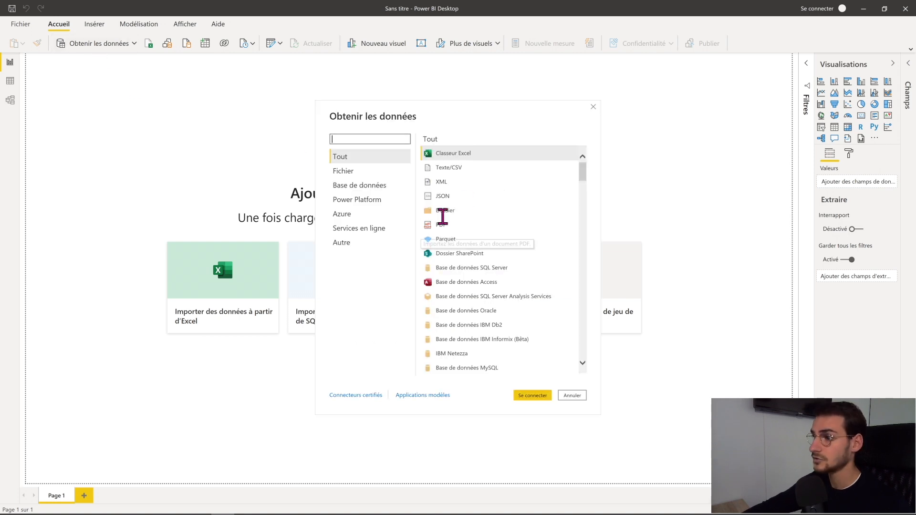
click(449, 211)
click(531, 396)
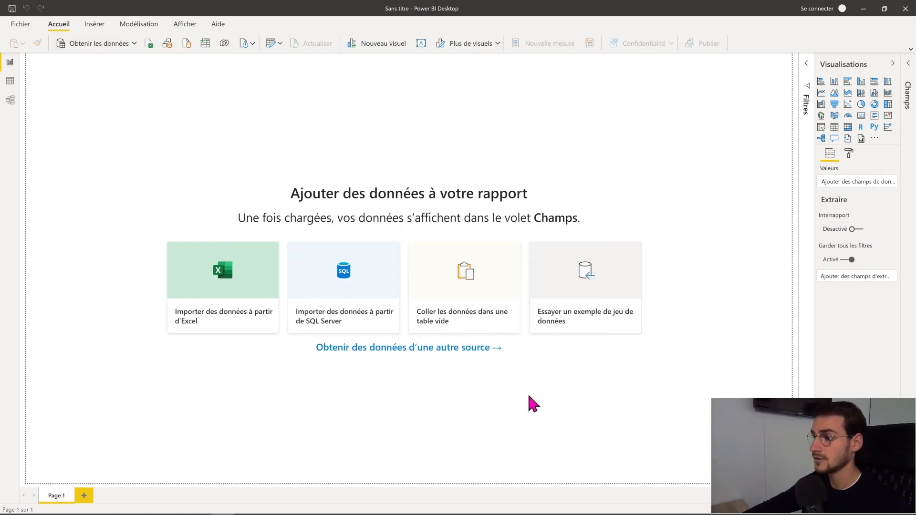
click(555, 252)
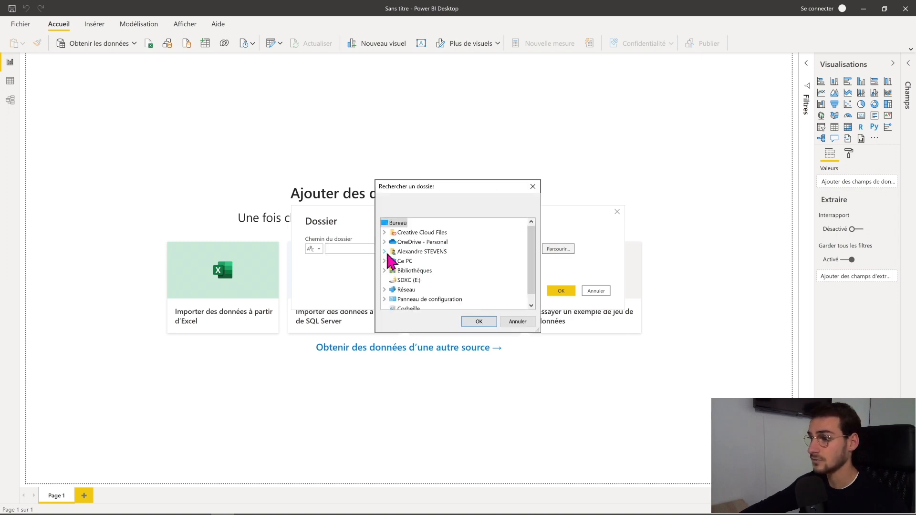
click(479, 321)
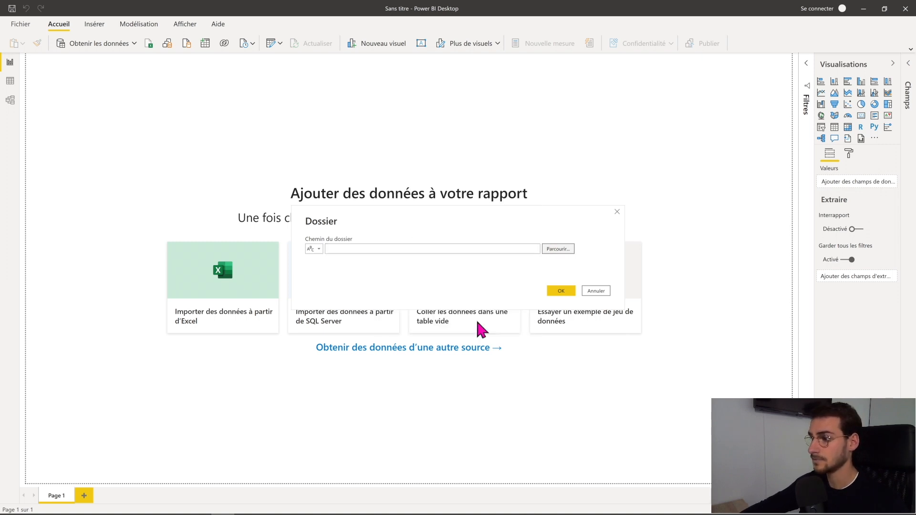
click(561, 291)
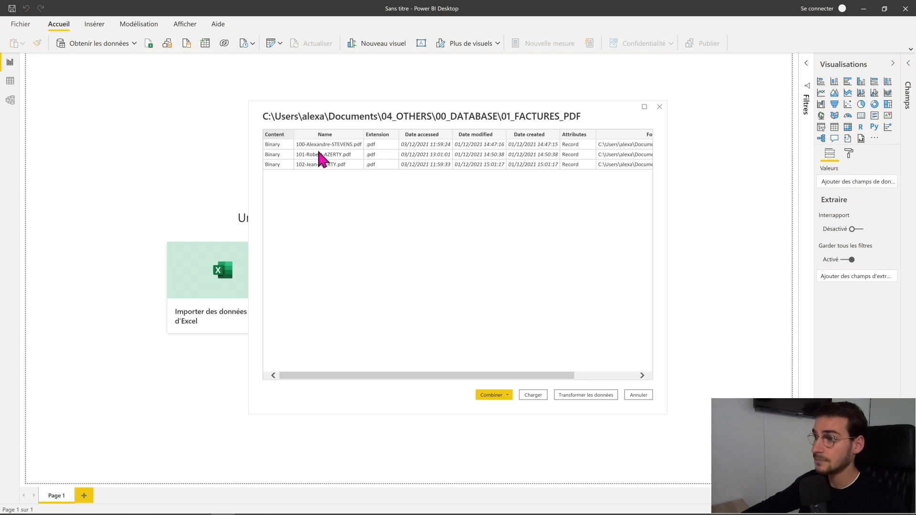
Combine and transform the folder's PDF files, previewing Table001 and Table002 and choosing Page001 as the object to extract
click(506, 396)
click(510, 405)
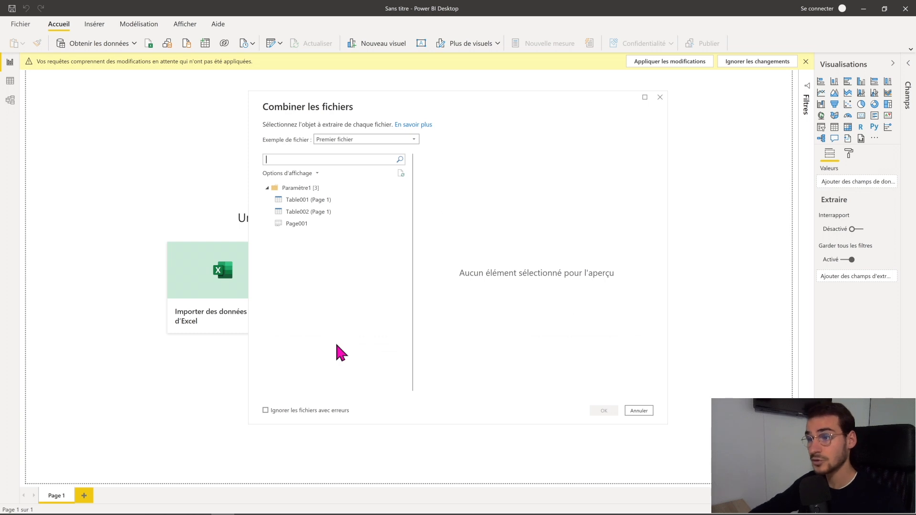
click(330, 199)
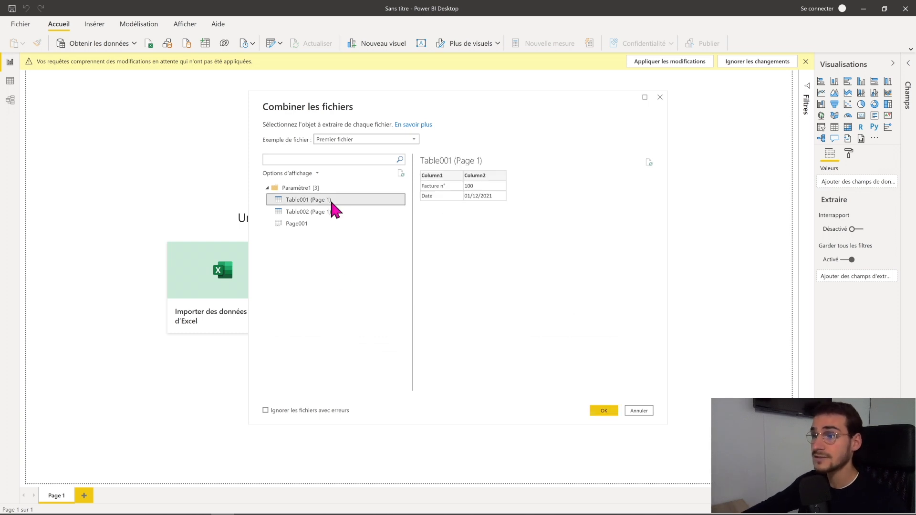
click(322, 211)
click(322, 200)
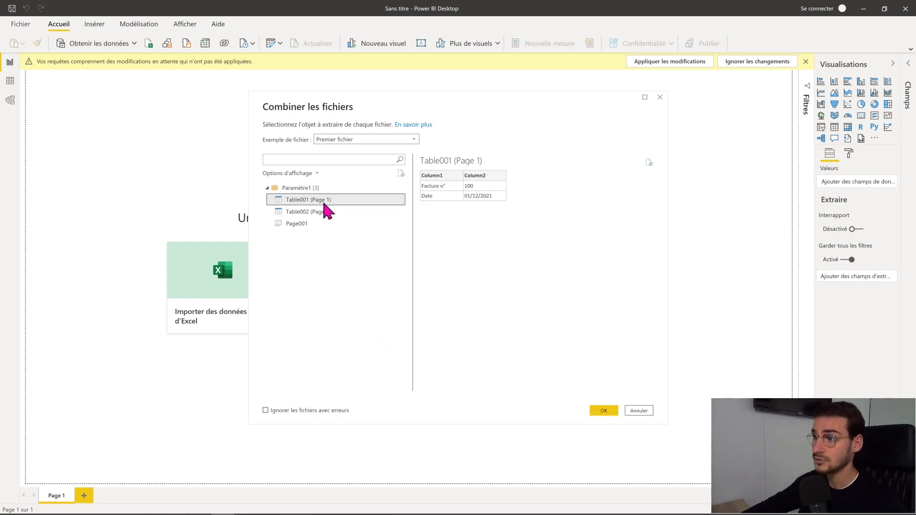
click(319, 214)
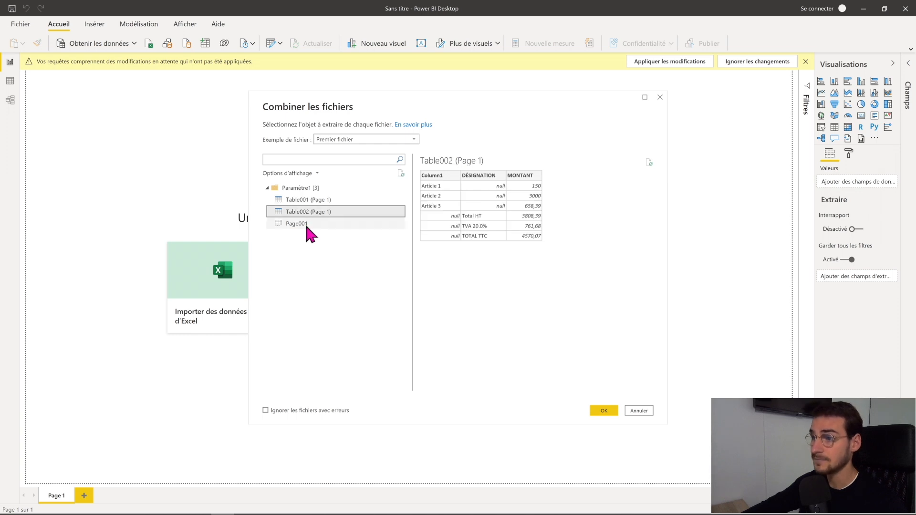
click(305, 226)
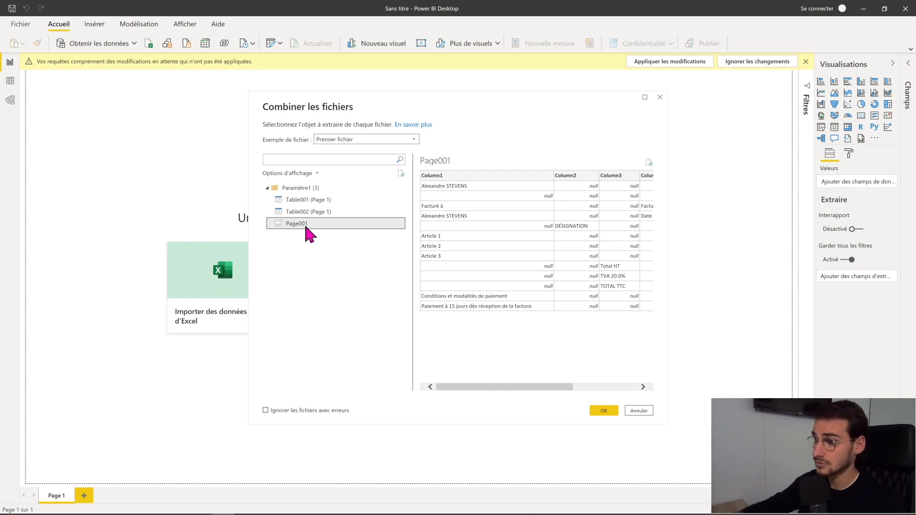
click(314, 198)
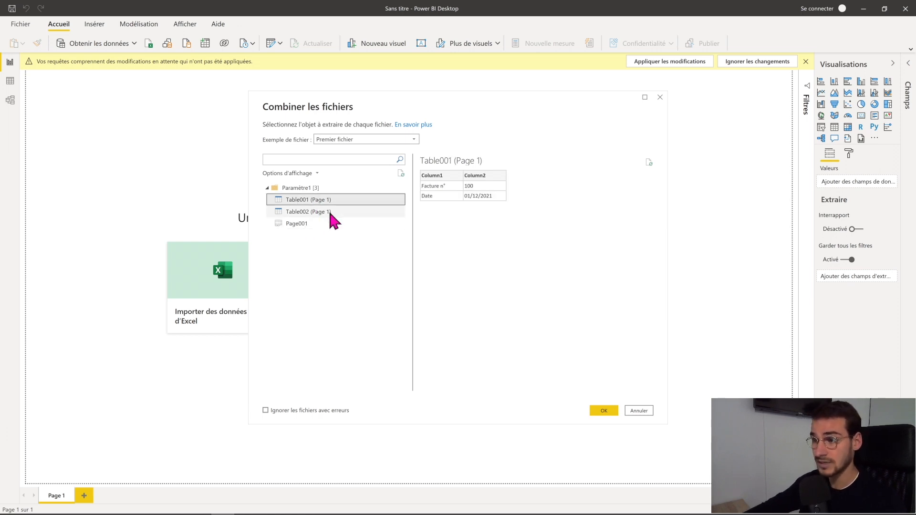
click(329, 212)
click(319, 223)
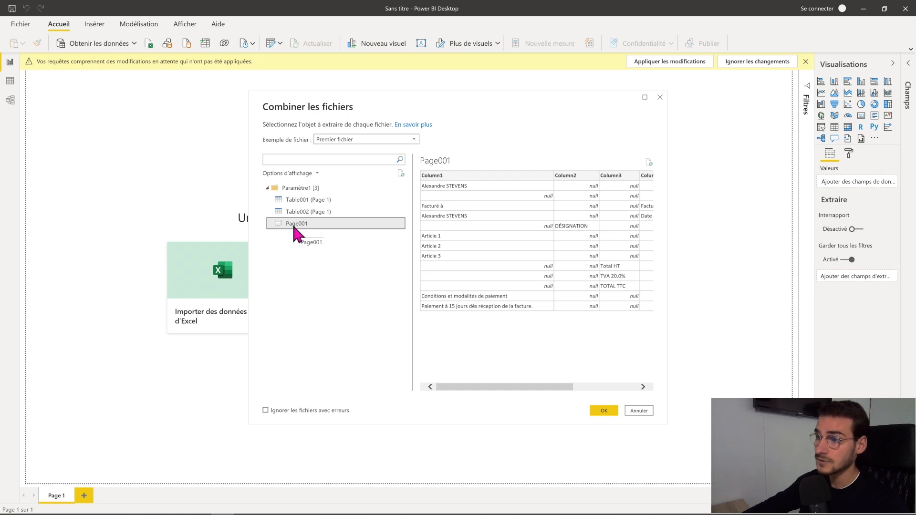
click(604, 411)
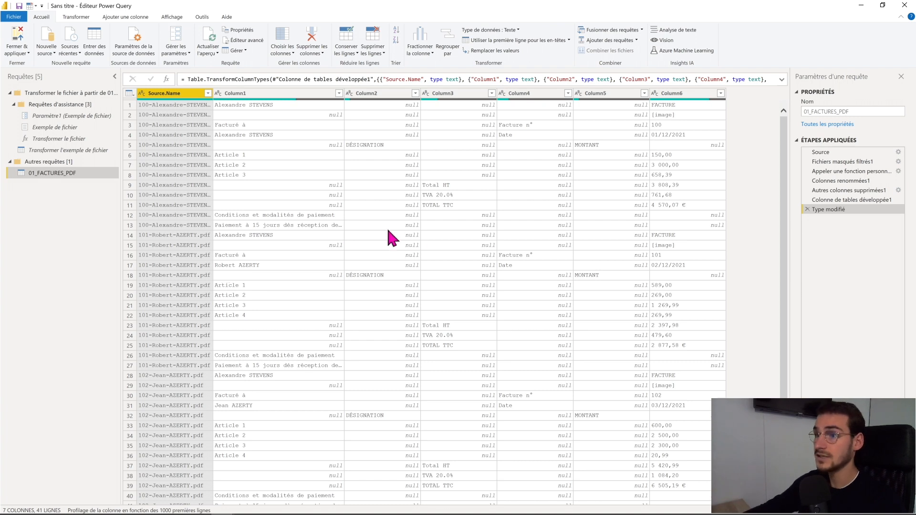
scroll(418, 233, down, 1)
scroll(408, 272, up, 1)
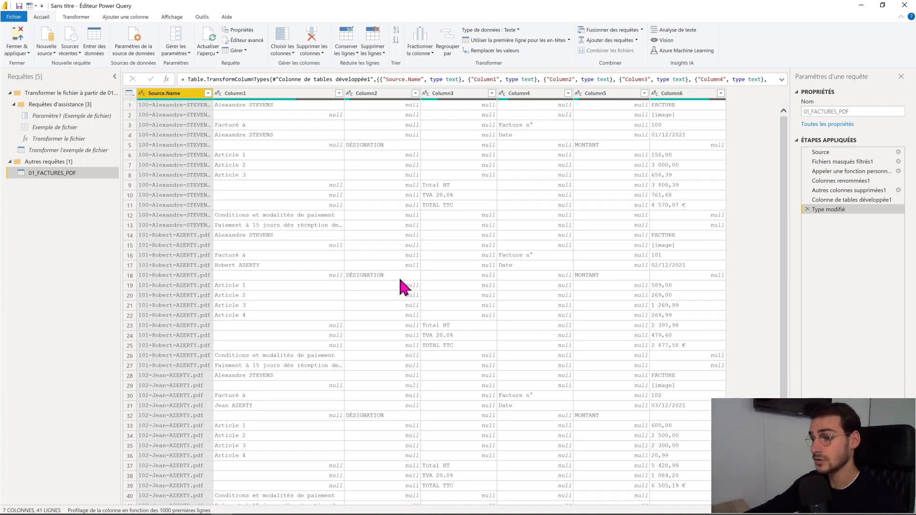
click(339, 93)
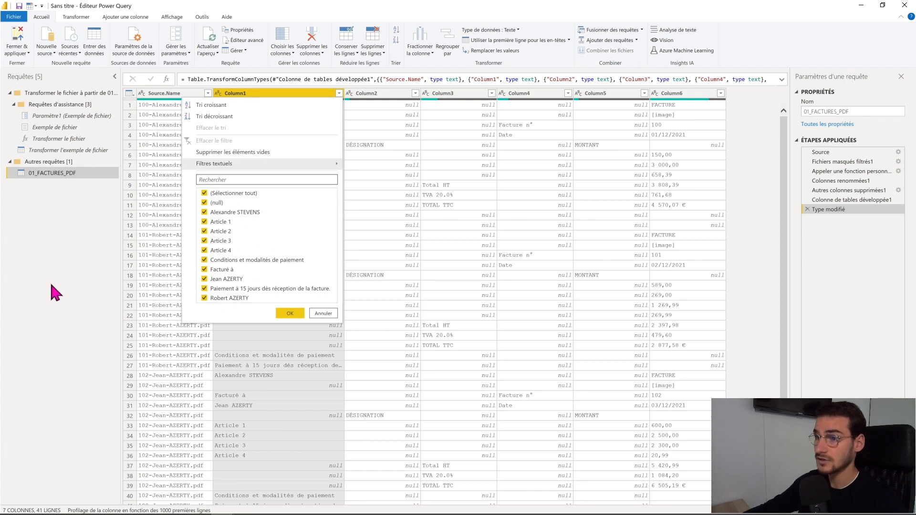
Rename the 01_FACTURES_PDF query as 00_DATABASE
double_click(52, 173)
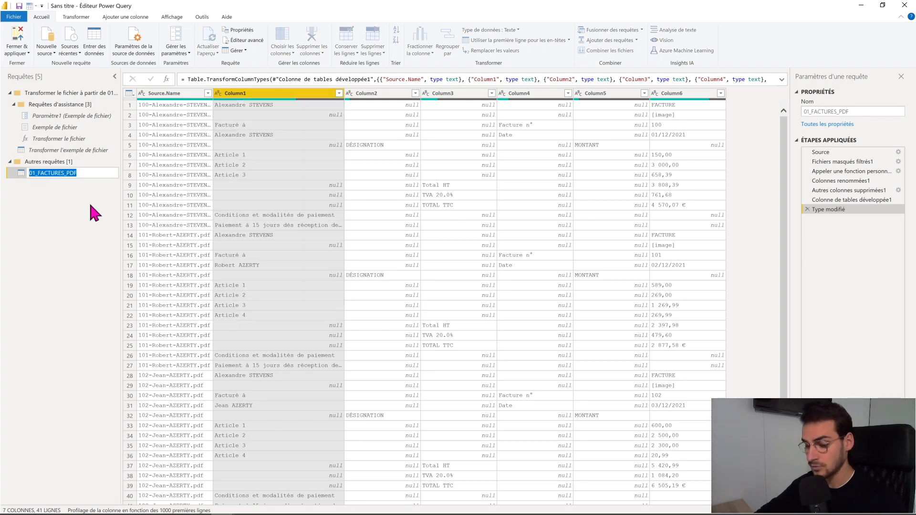
key(BackSpace)
text(D)
key(BackSpace)
text(00_)
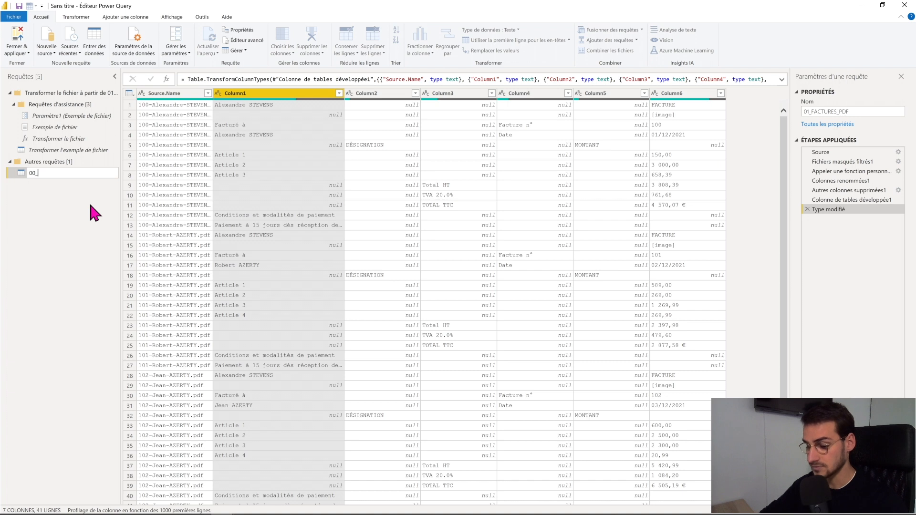
text(DATABA)
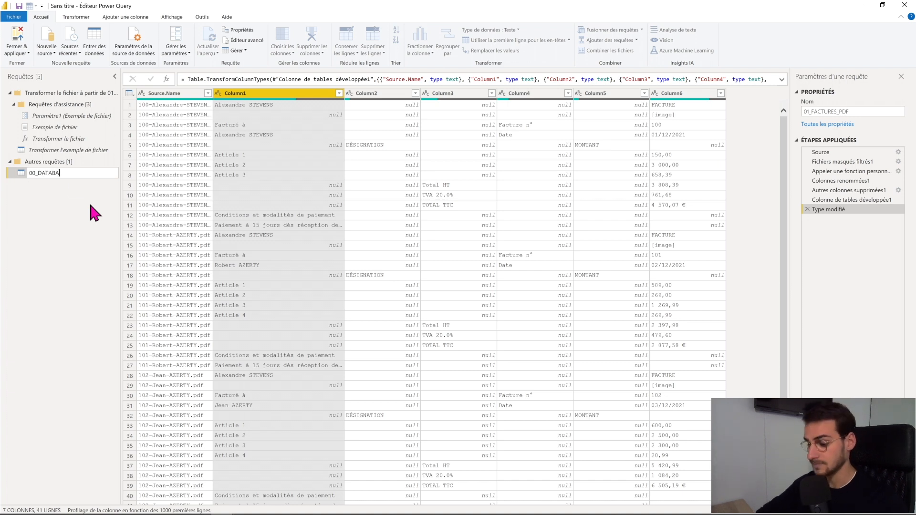
text(SE)
key(Return)
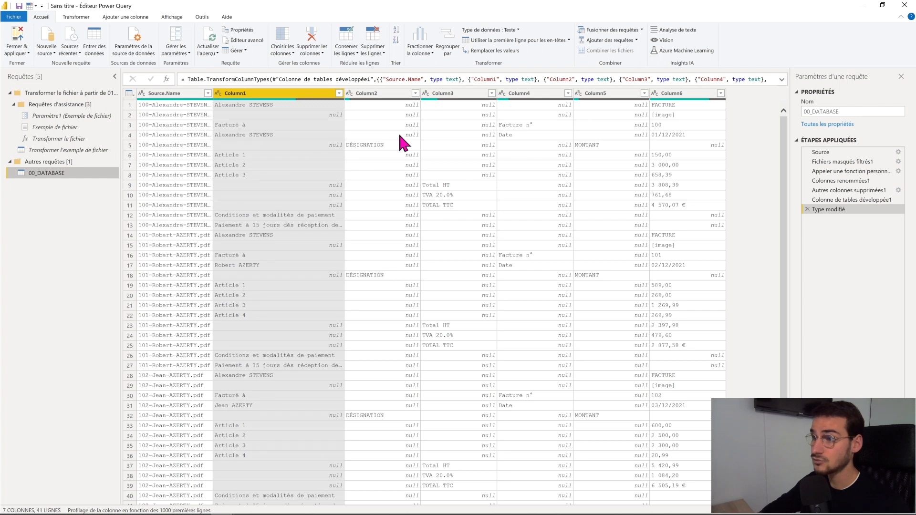
click(396, 94)
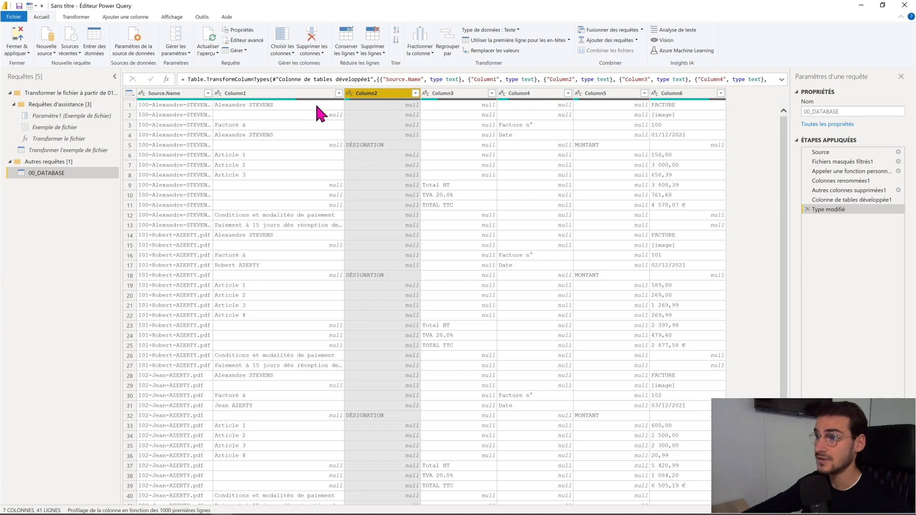
click(324, 94)
click(432, 93)
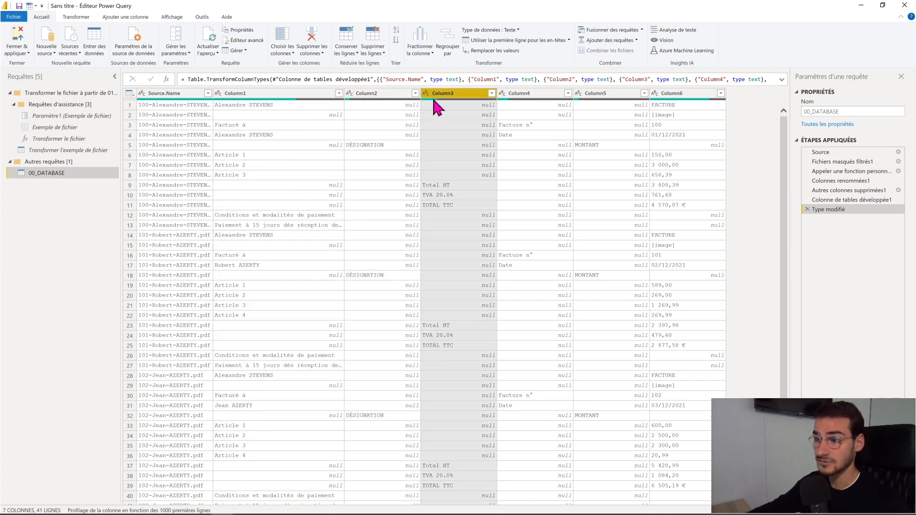
mouse_move(432, 96)
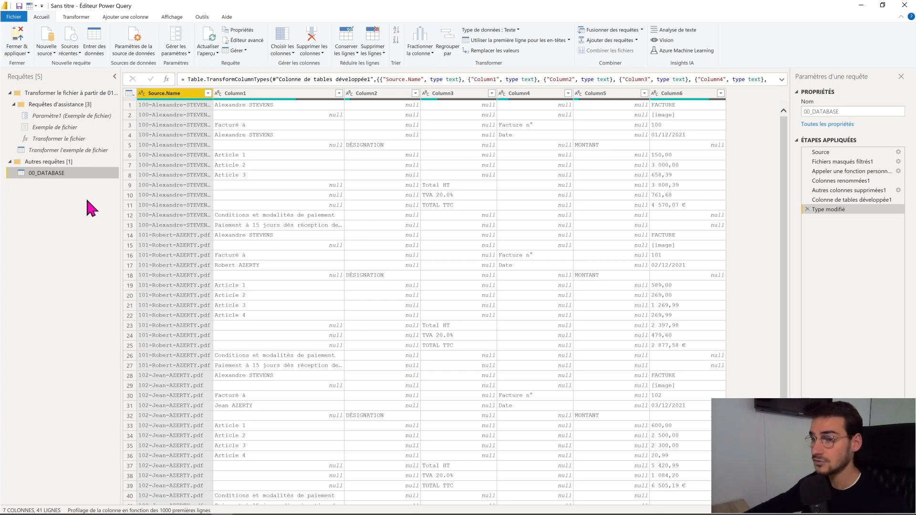
Create a reference query from 00_DATABASE and compare its applied steps with those of the original query
right_click(44, 173)
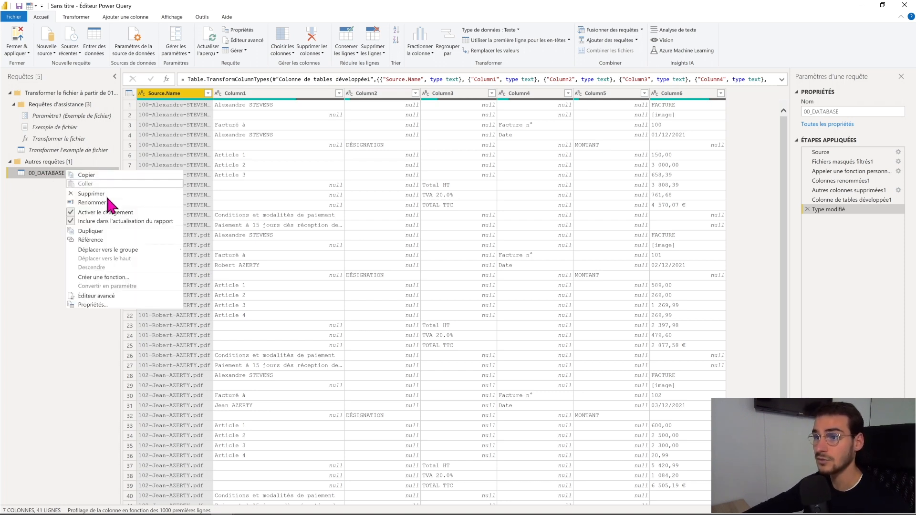
click(93, 238)
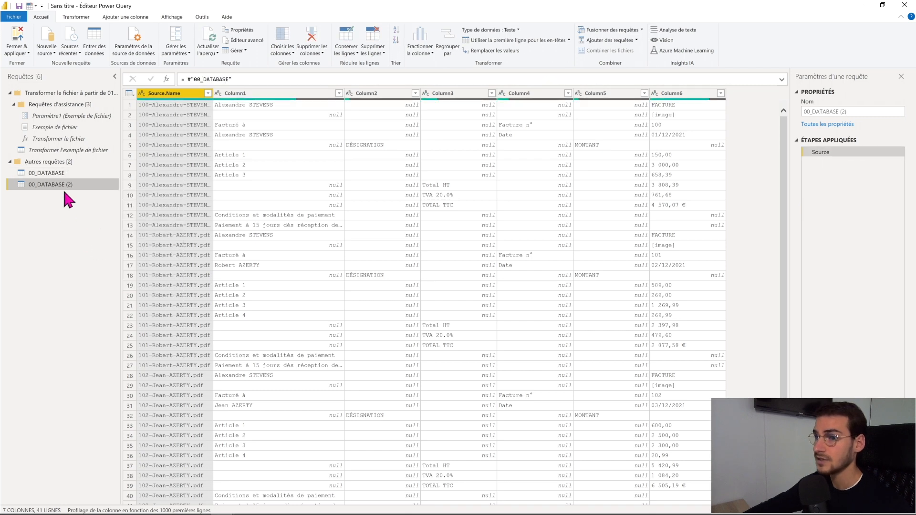
click(58, 175)
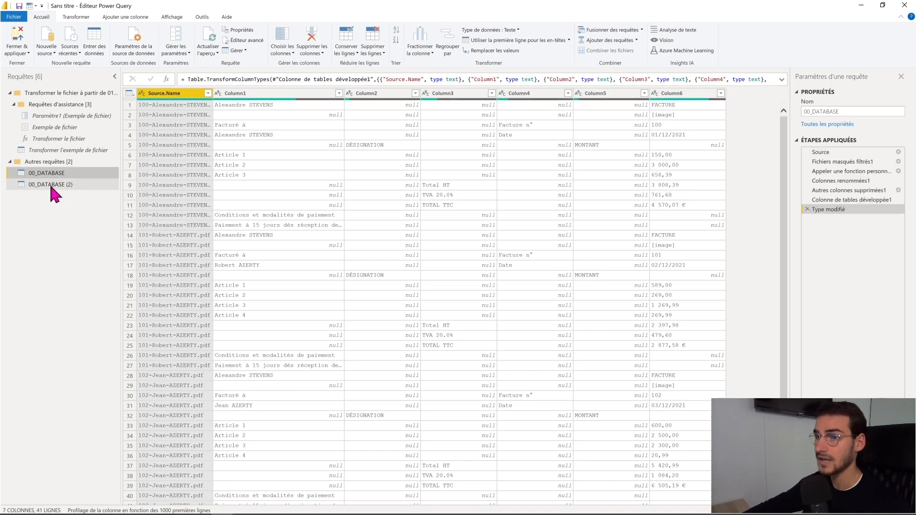
click(51, 186)
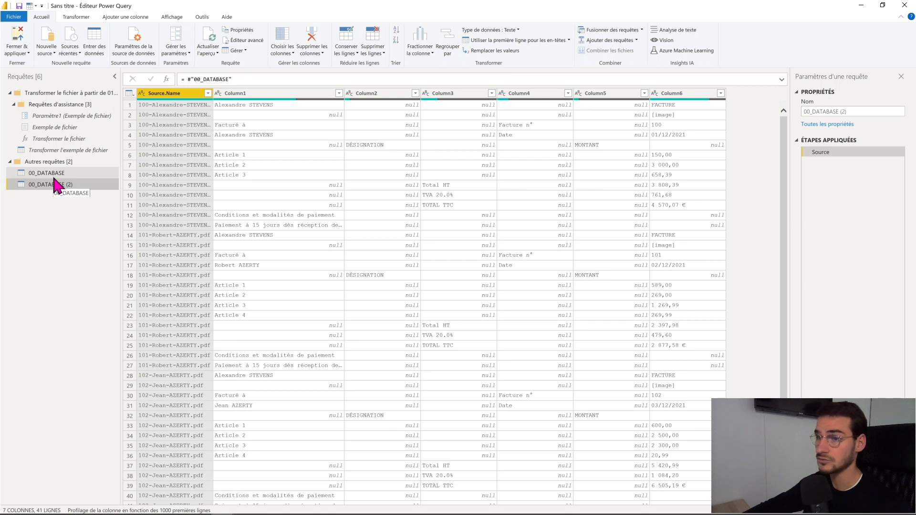
click(53, 177)
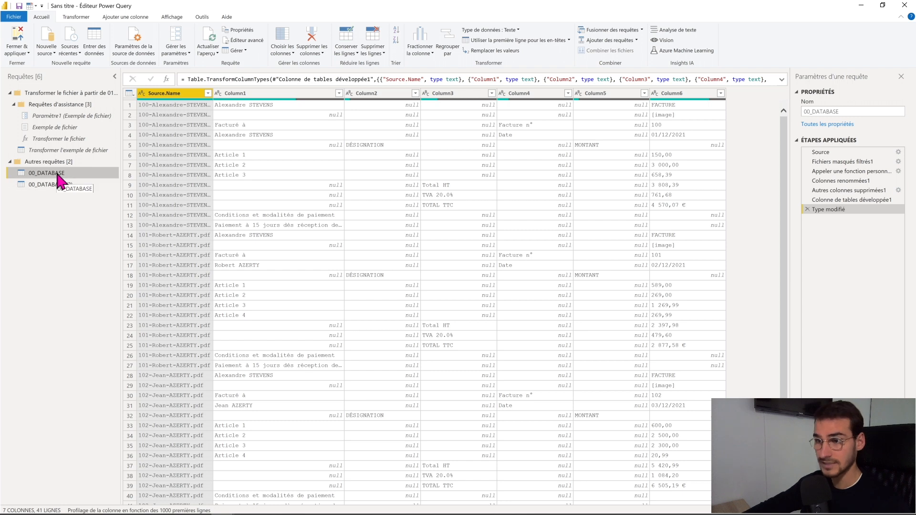
click(58, 184)
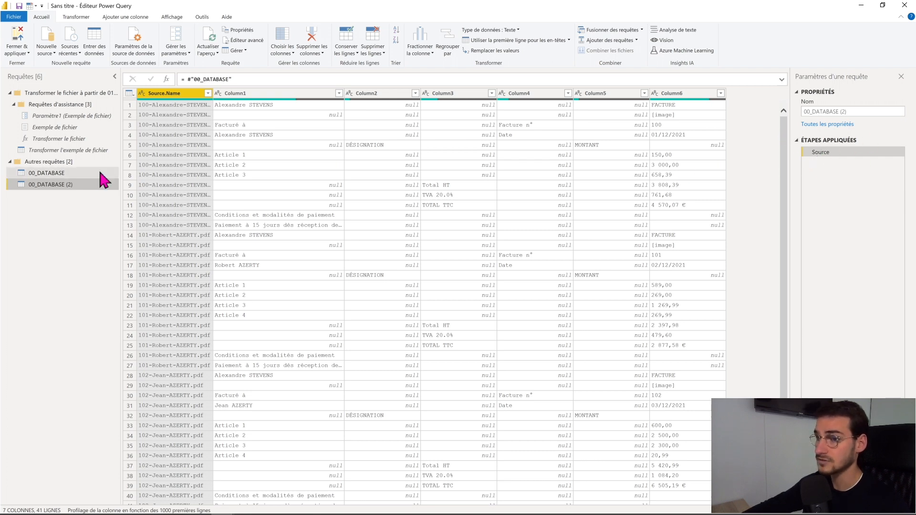
Duplicate the 00_DATABASE query and view the Source step of the duplicate
click(71, 176)
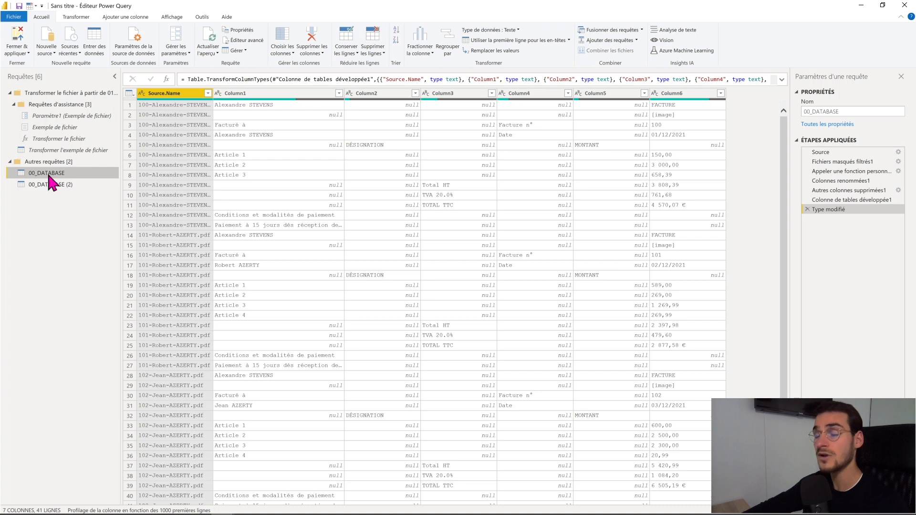
click(48, 163)
click(48, 172)
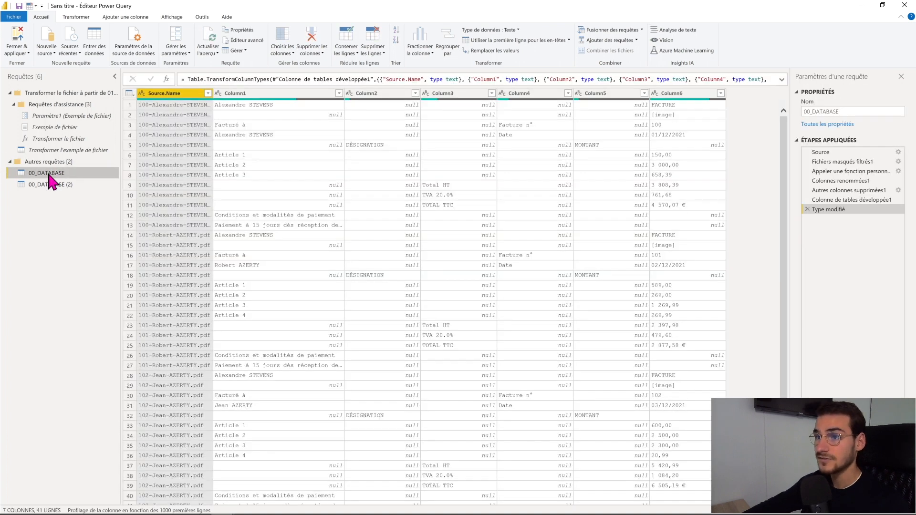
right_click(49, 173)
click(87, 234)
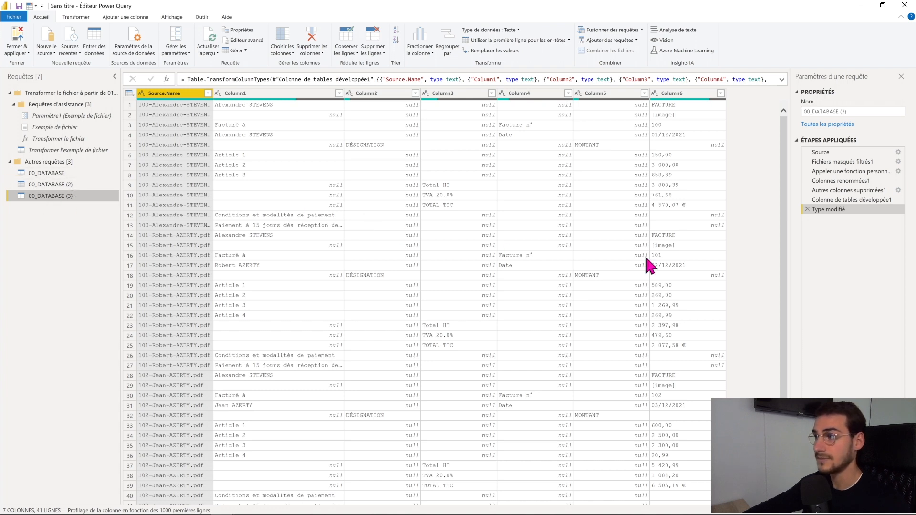
click(838, 153)
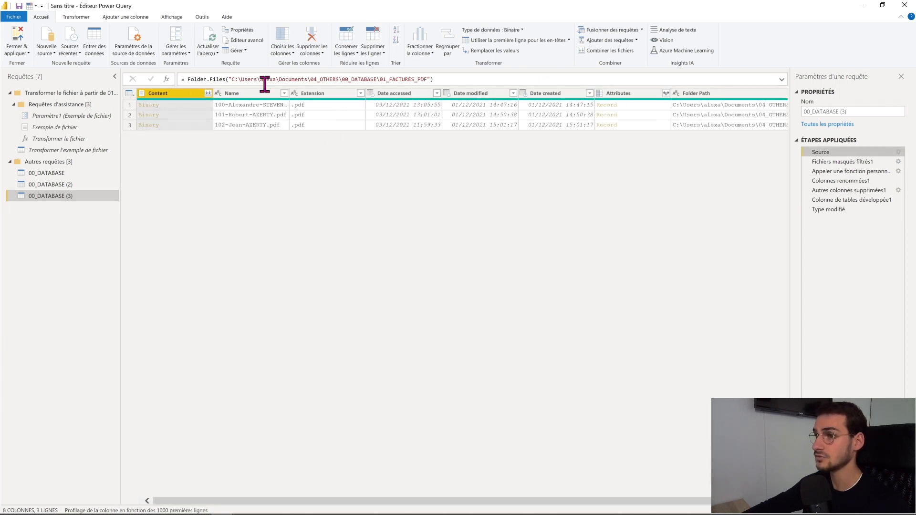
Compare the duplicate's final step with the reference query, and delete both 00_DATABASE (3) and 00_DATABASE (2)
click(820, 210)
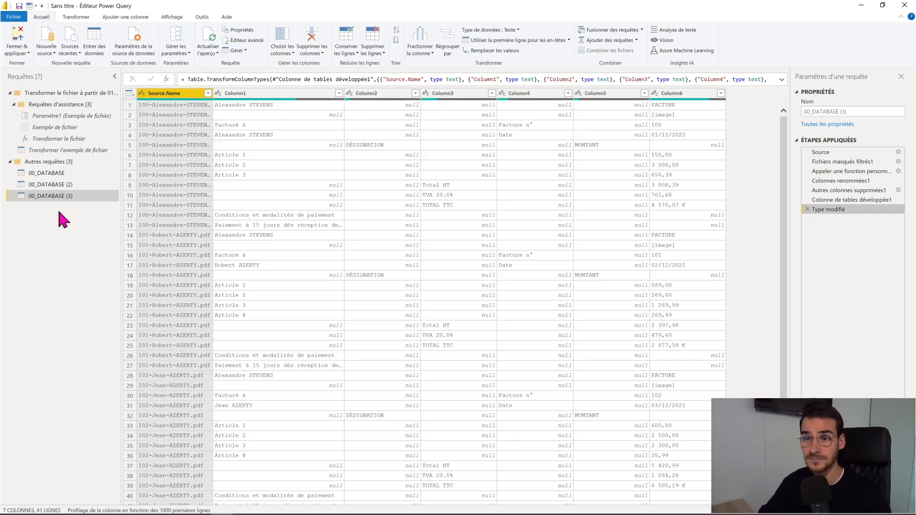
click(59, 186)
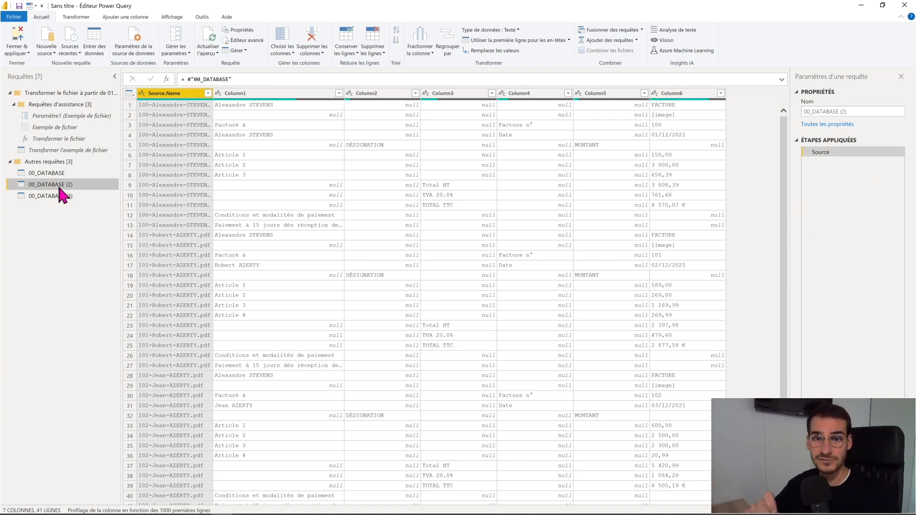
right_click(62, 193)
click(108, 219)
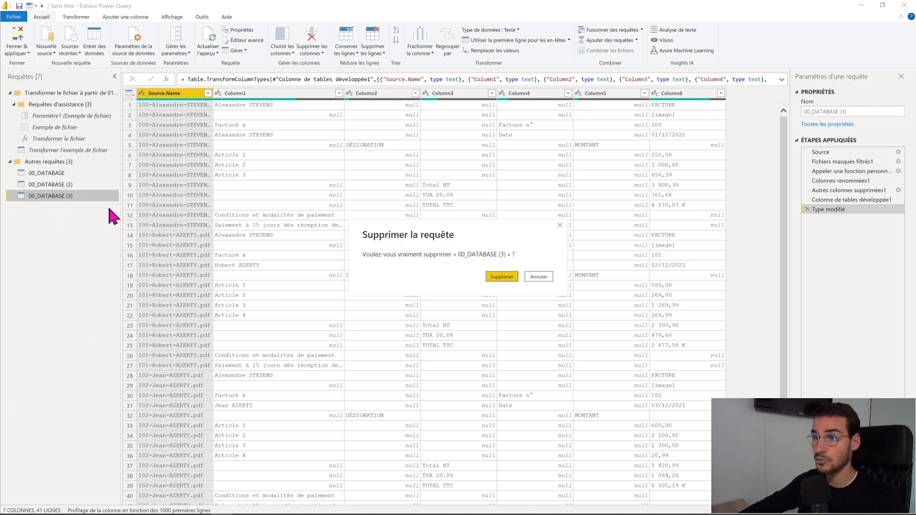
click(507, 281)
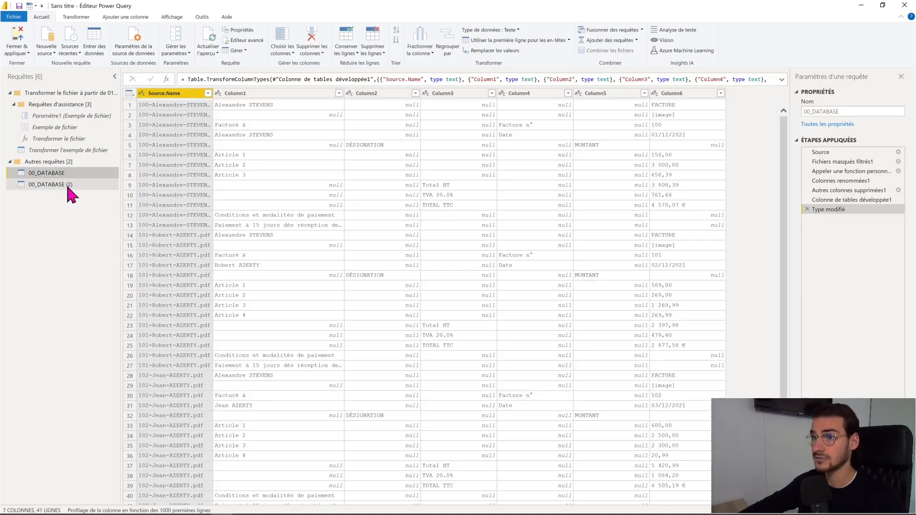
click(65, 184)
right_click(66, 186)
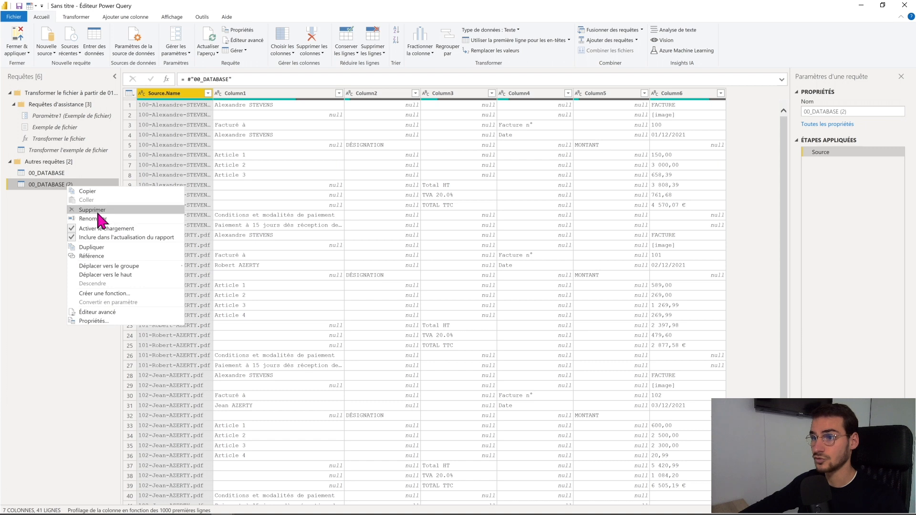
click(108, 210)
key(Return)
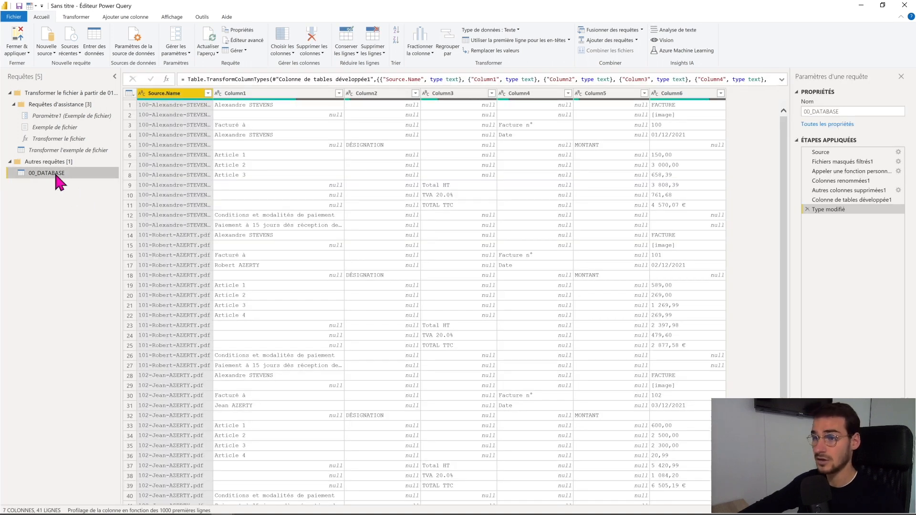
Create a reference query from 00_DATABASE and rename it 01_FACTURE_DETAILLEE
right_click(59, 182)
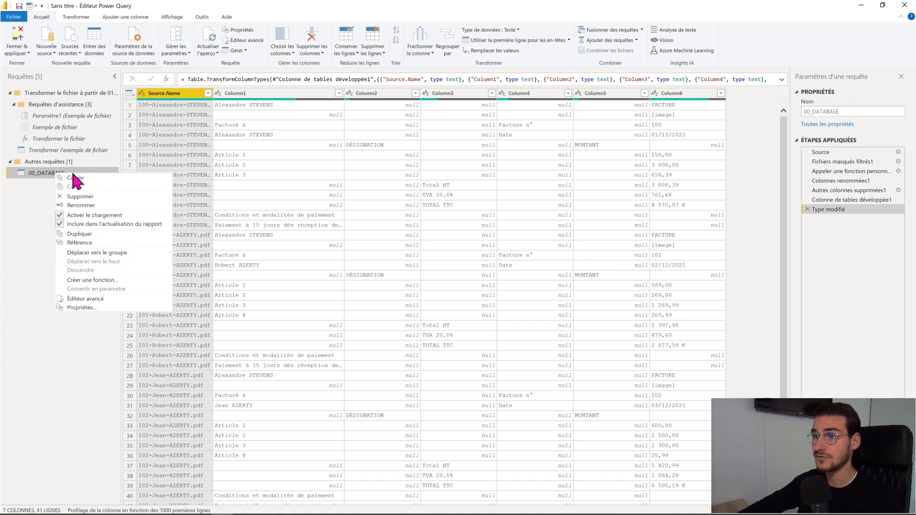
click(86, 246)
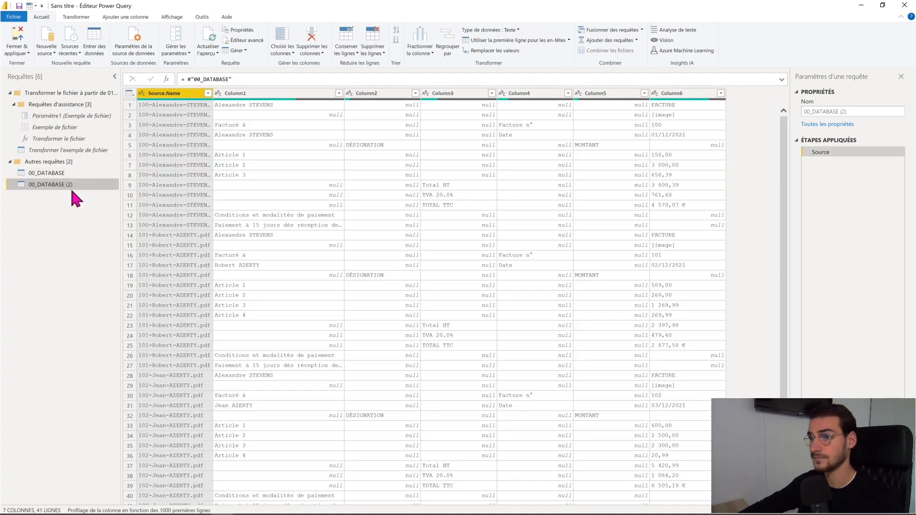
right_click(72, 190)
click(107, 215)
text(01_FACTURE_DETAILLEE)
key(Return)
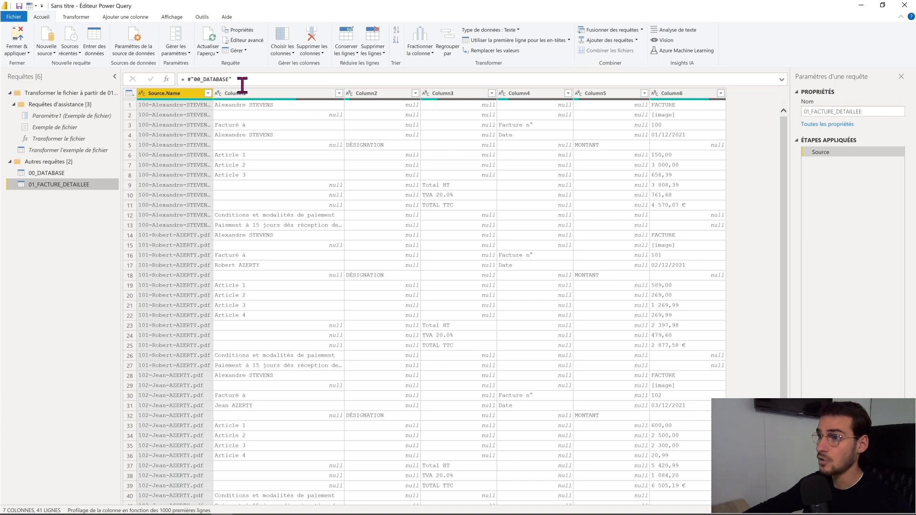
Filter Column1 of 01_FACTURE_DETAILLEE with a text filter that keeps rows containing "Article"
click(339, 93)
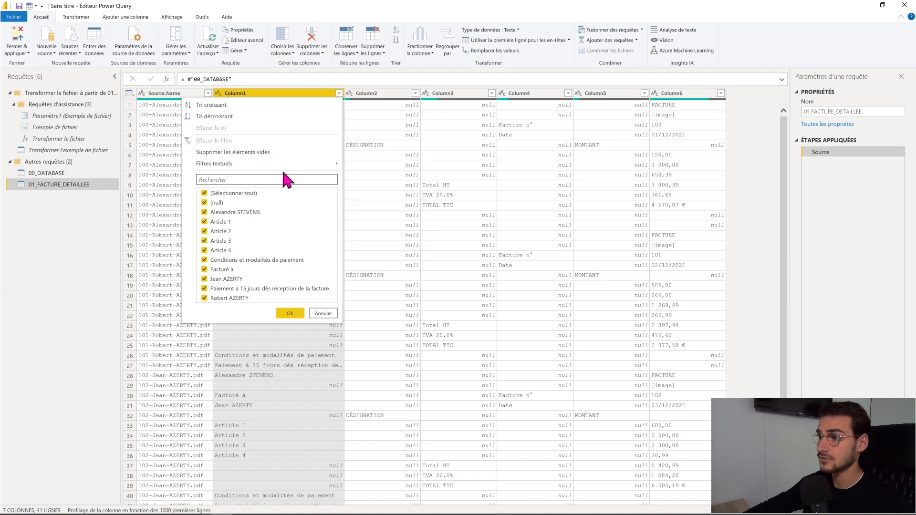
mouse_move(329, 167)
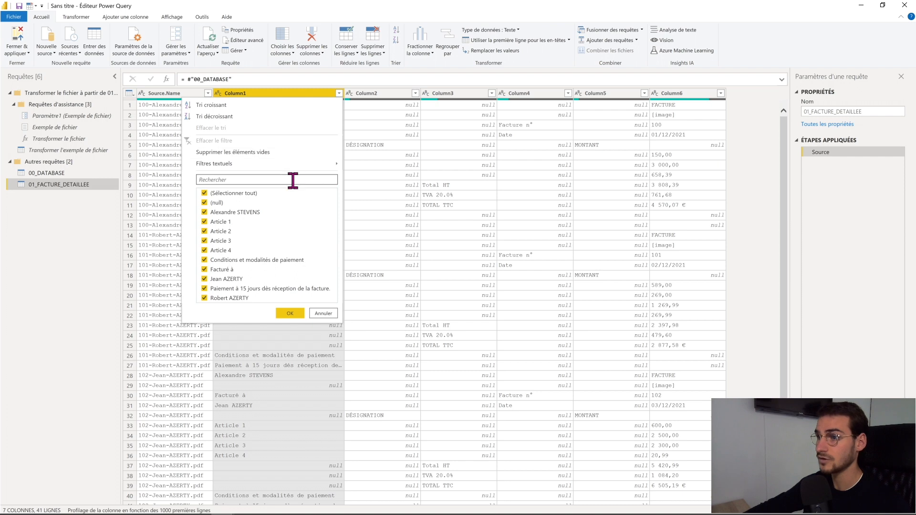
click(381, 237)
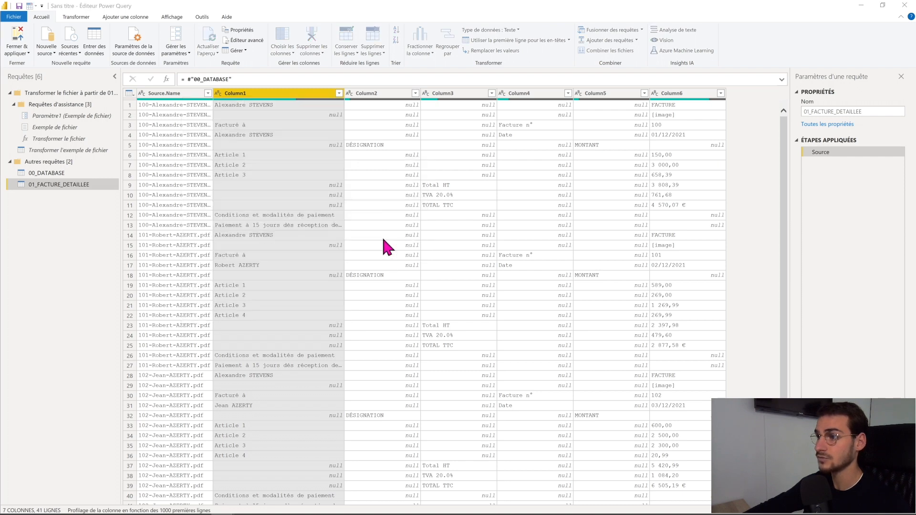
text(Article)
key(Return)
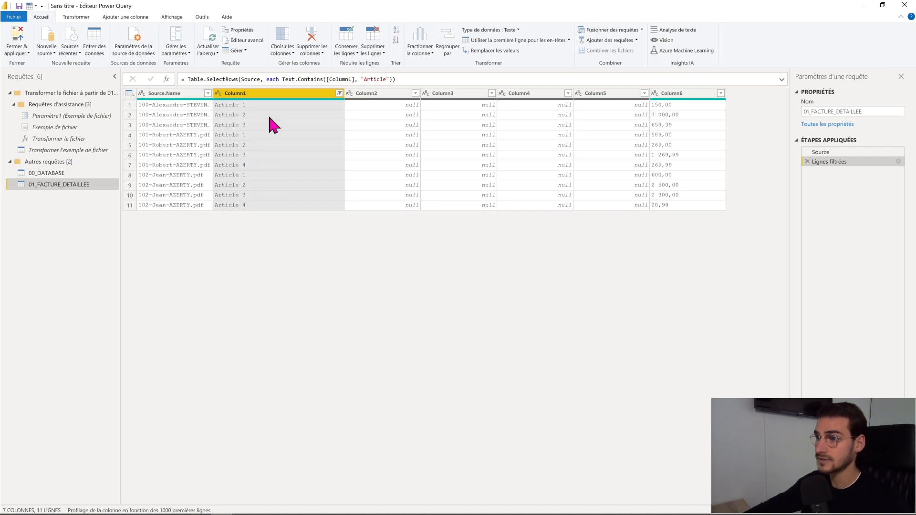
Remove Column2, Column3, Column4 and Column5 from 01_FACTURE_DETAILLEE
click(381, 93)
shift+click(455, 93)
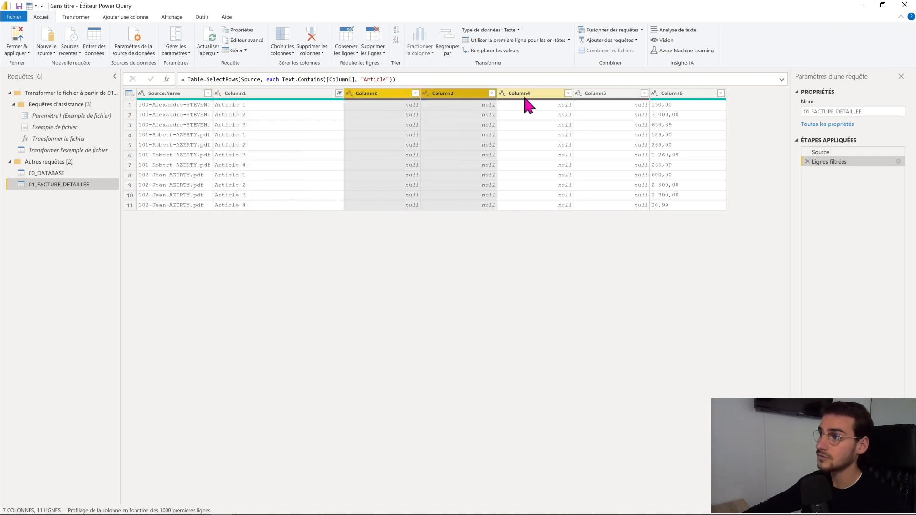
shift+click(523, 93)
shift+click(603, 93)
right_click(605, 101)
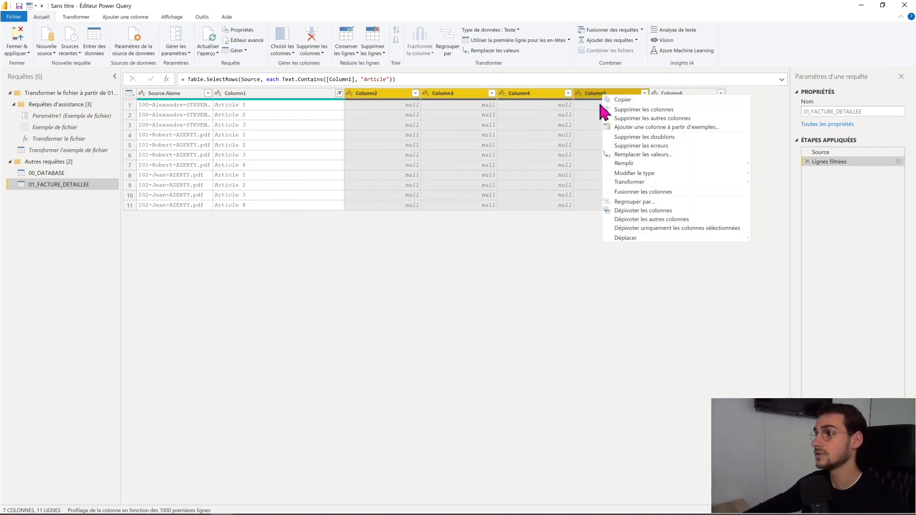
click(635, 109)
Rename Source.Name, Column1 and Column6 as SOURCE_NAME, DESIGNATION and PRIX, and set PRIX to the decimal number type
double_click(164, 93)
text(SOURCE_NAME)
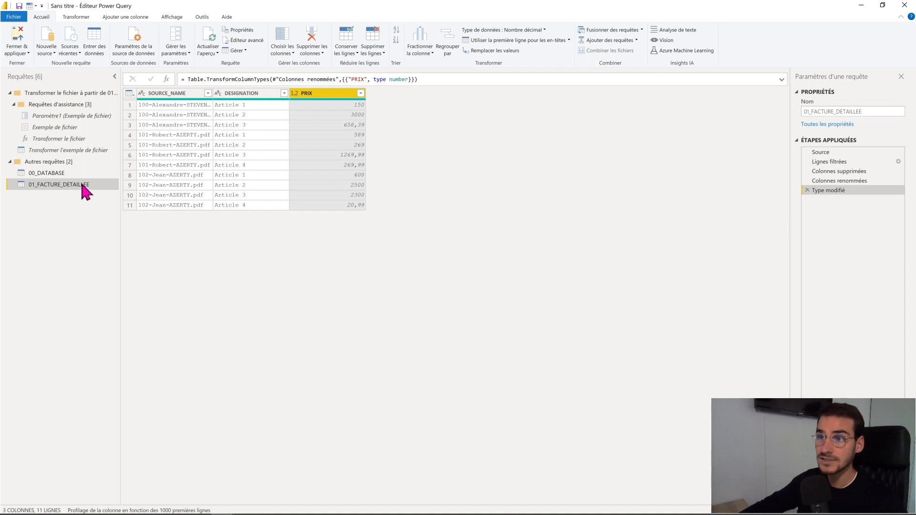
Create another reference query from 00_DATABASE and rename it 02_FACTURE_TOTALE
click(66, 174)
click(63, 185)
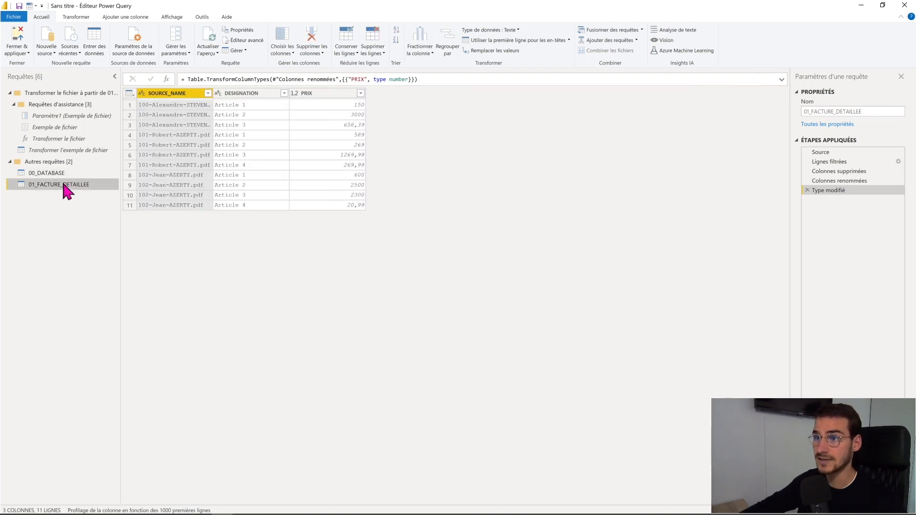
click(50, 173)
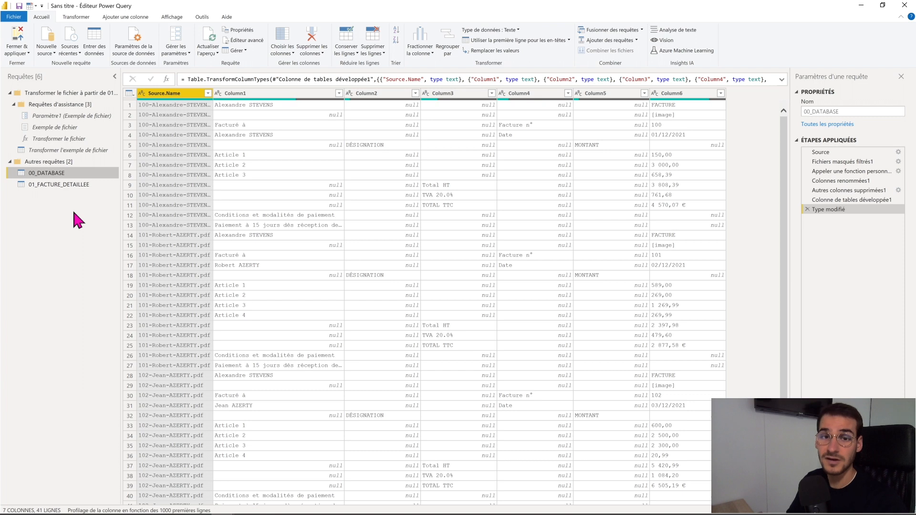
right_click(65, 175)
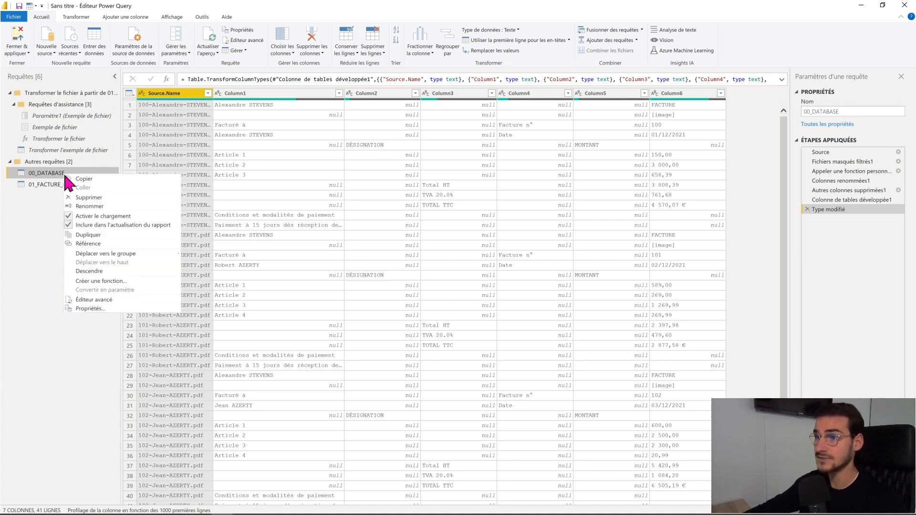
click(96, 242)
key(F2)
text(02_FACTURE_TOI)
text(ALE)
key(Return)
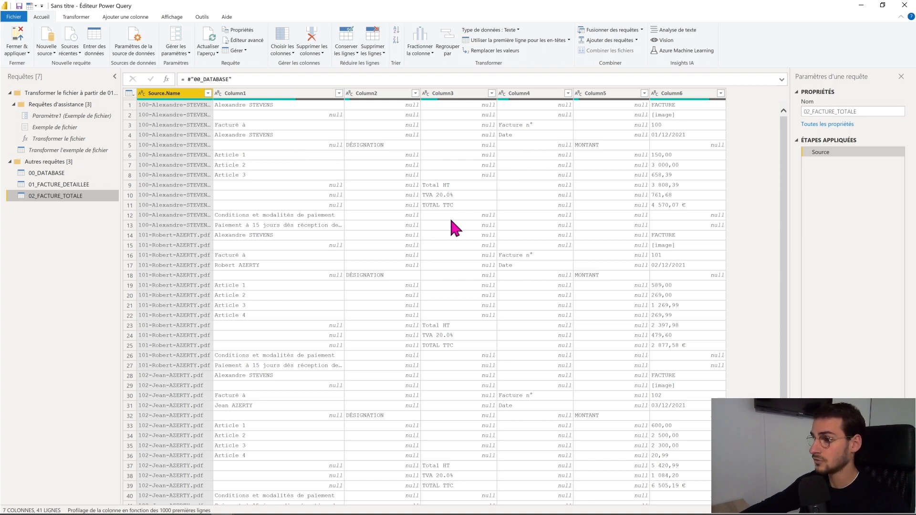
Filter Column3 of 02_FACTURE_TOTALE to keep only rows equal to "Total HT"
click(446, 186)
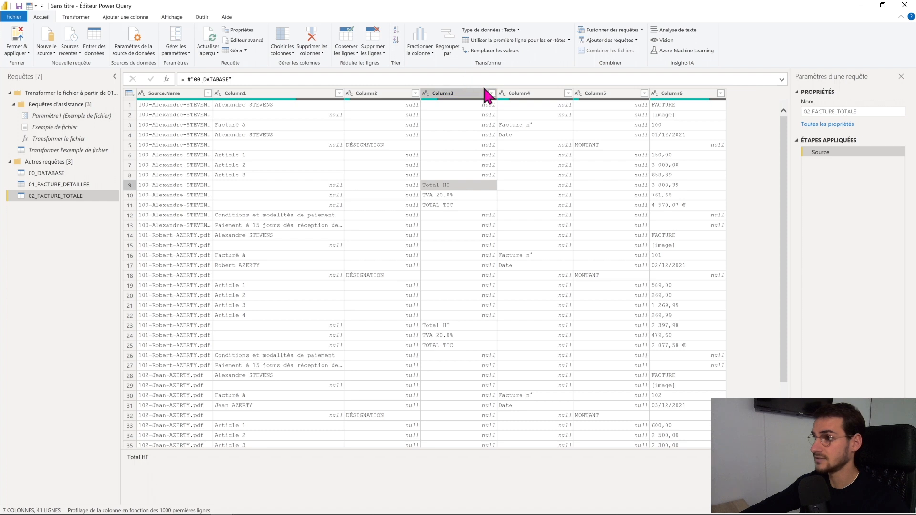
click(680, 186)
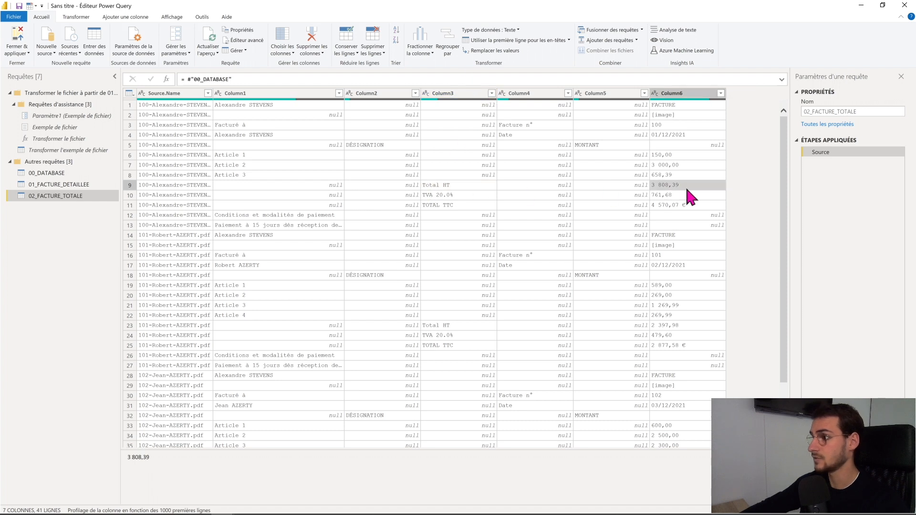
click(491, 93)
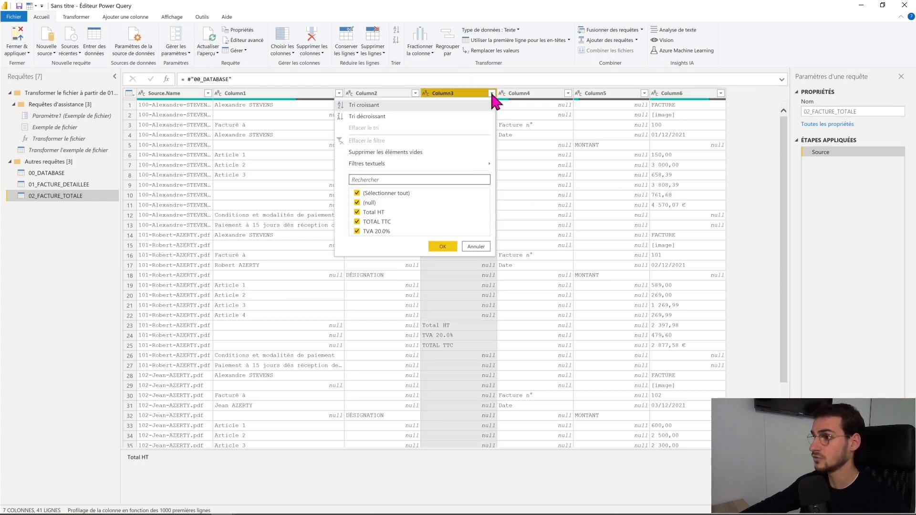
mouse_move(405, 164)
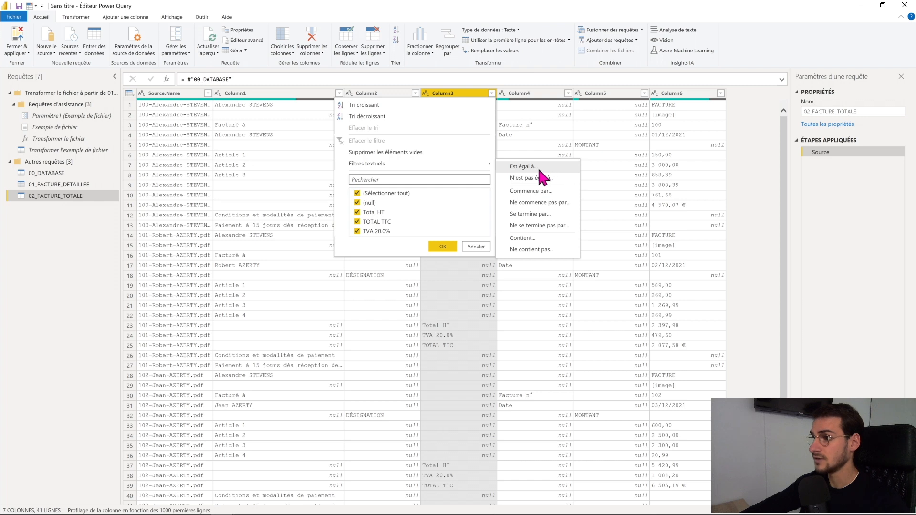
click(523, 168)
click(425, 259)
text(Total HT)
click(561, 311)
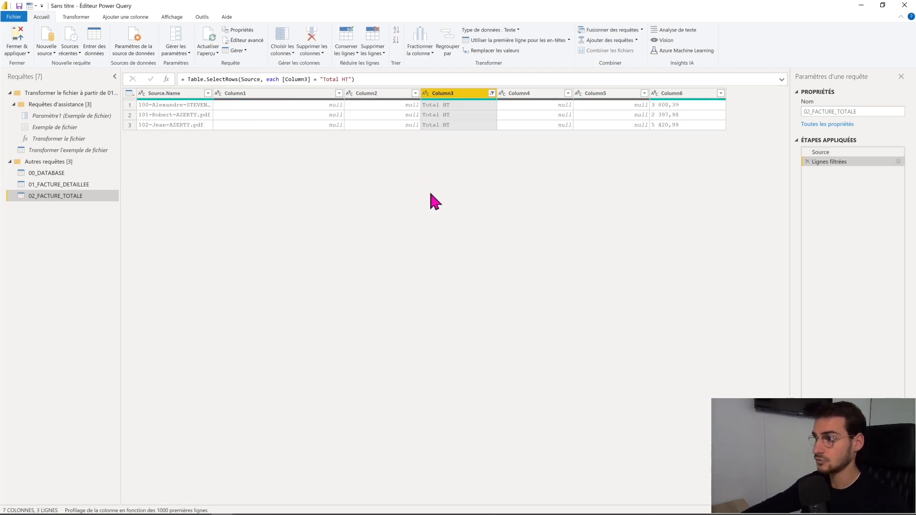
Remove Column1, Column2, Column4 and Column5 from 02_FACTURE_TOTALE
click(272, 93)
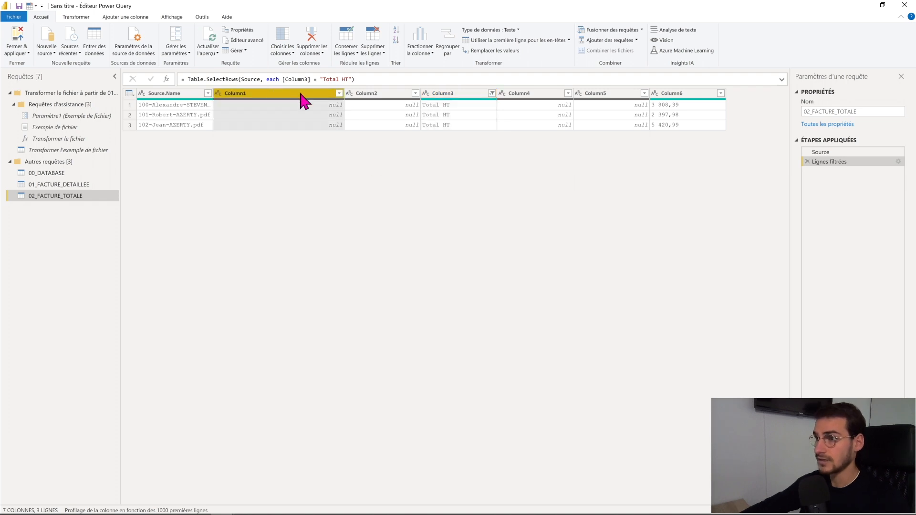
shift+click(360, 93)
ctrl+click(529, 93)
ctrl+click(597, 94)
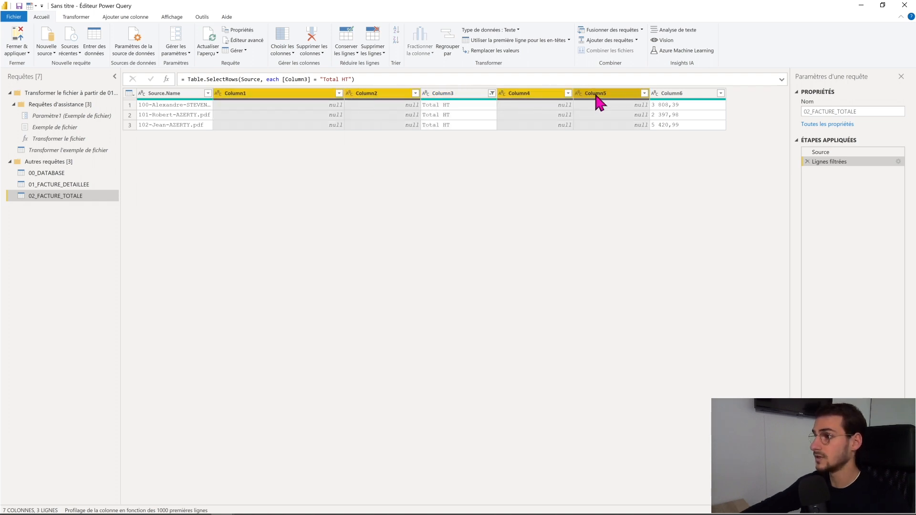
right_click(594, 95)
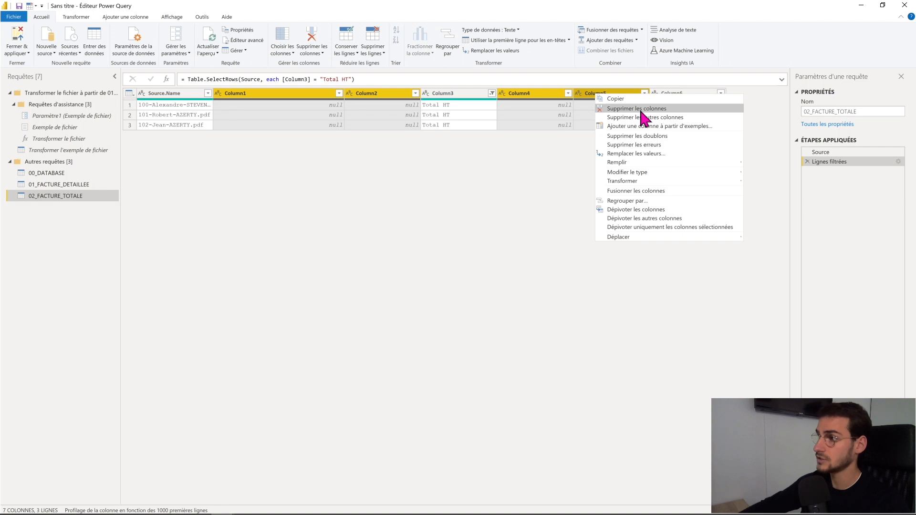
click(641, 109)
Rename Source.Name, Column3 and Column6 as SOURCE_NAME, DESIGNATION and PRIX, and change the PRIX type to decimal number
double_click(159, 93)
text(SOURCE)
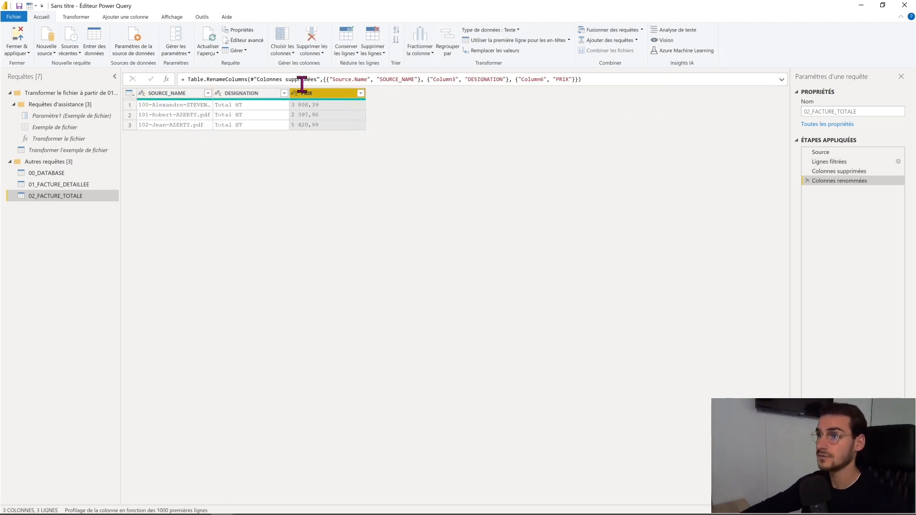
click(294, 93)
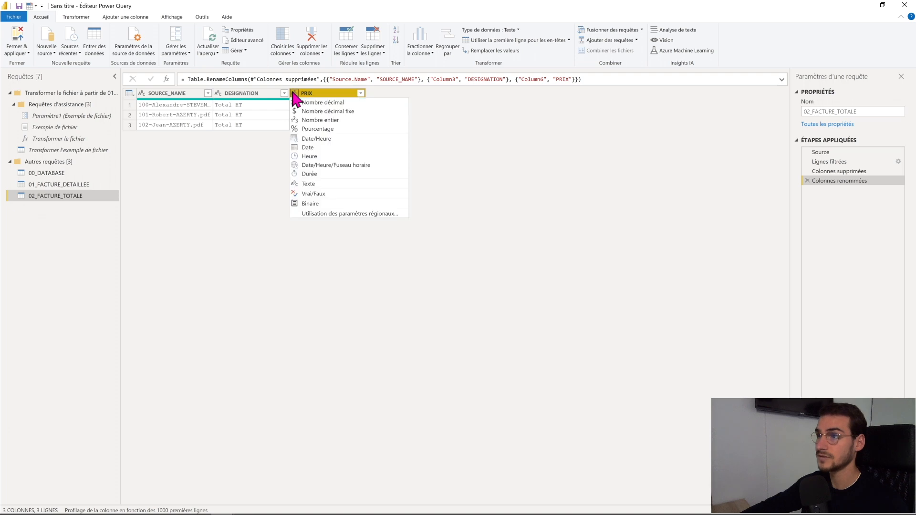
click(315, 103)
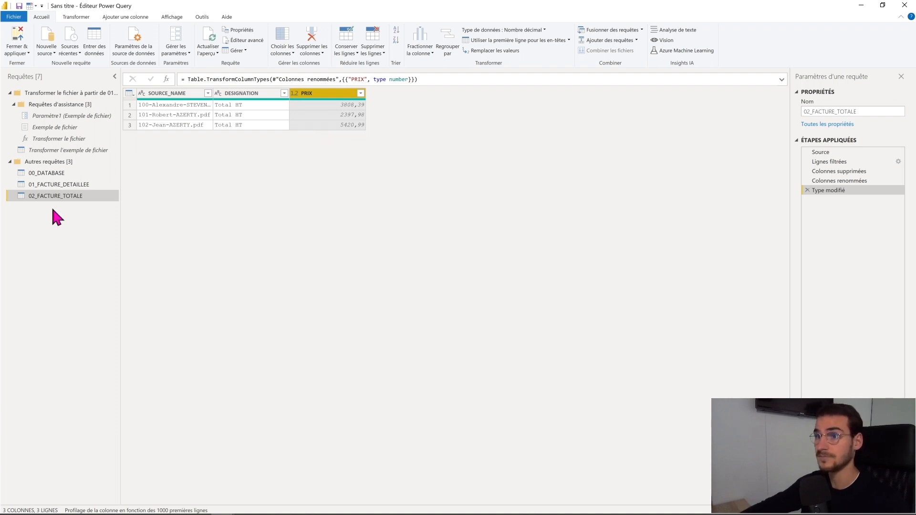
Create a reference query from 00_DATABASE and rename it 03_FACTURE_DATE
click(30, 173)
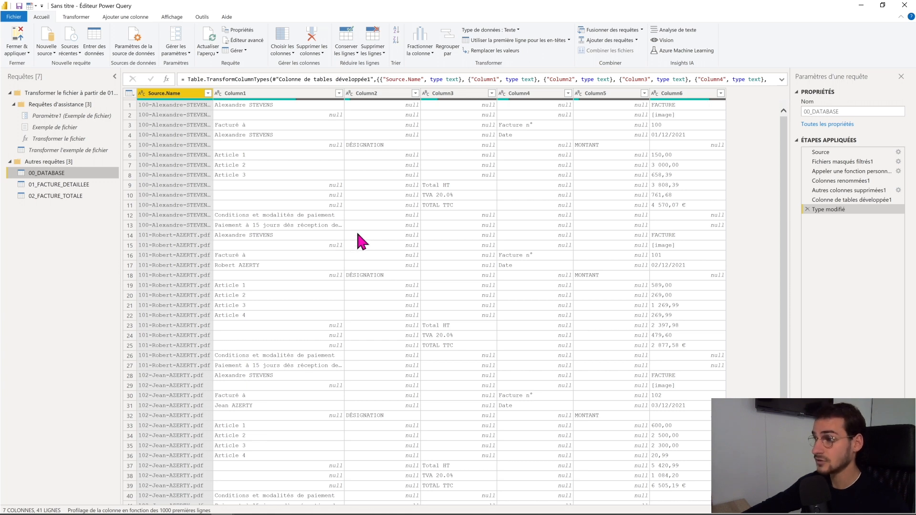
right_click(71, 172)
click(110, 243)
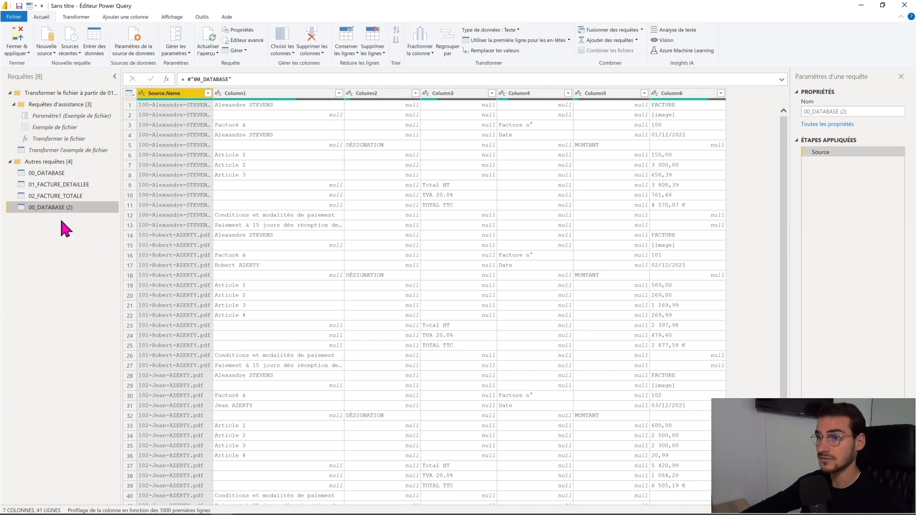
right_click(55, 207)
click(96, 238)
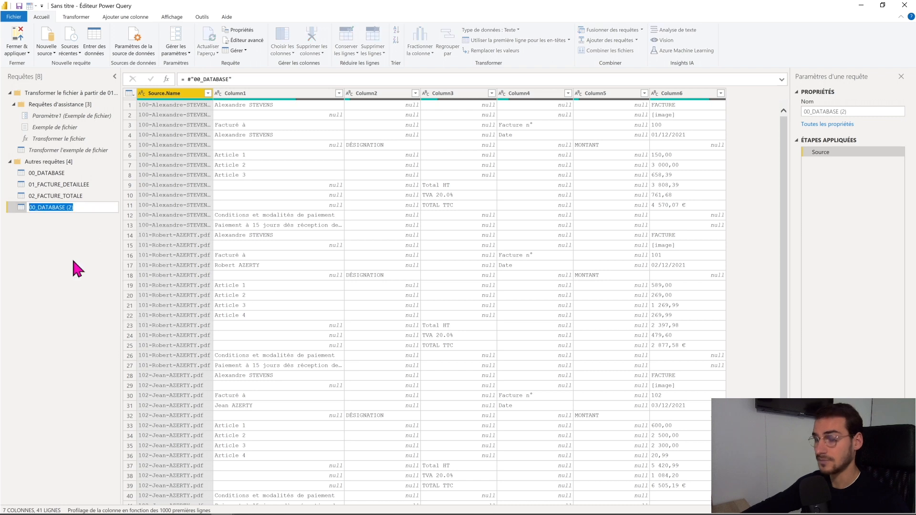
text(03_FACTURE_DATE)
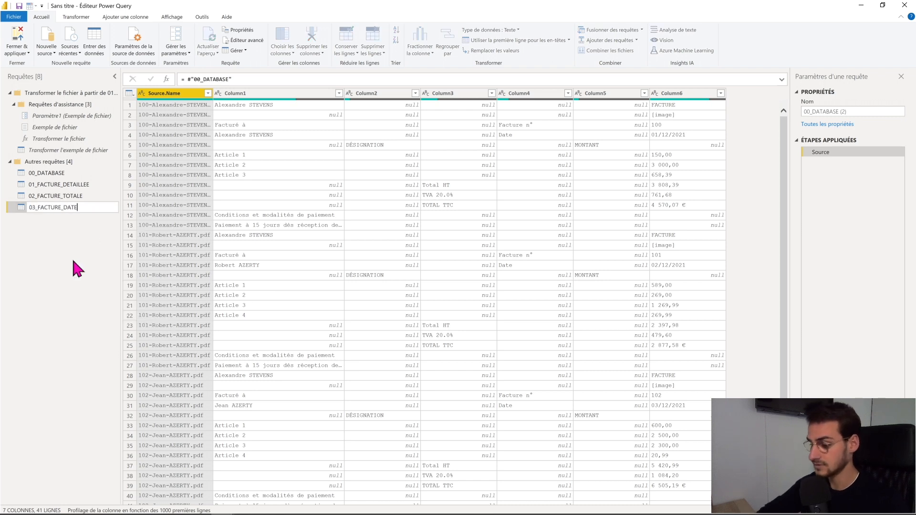
key(Return)
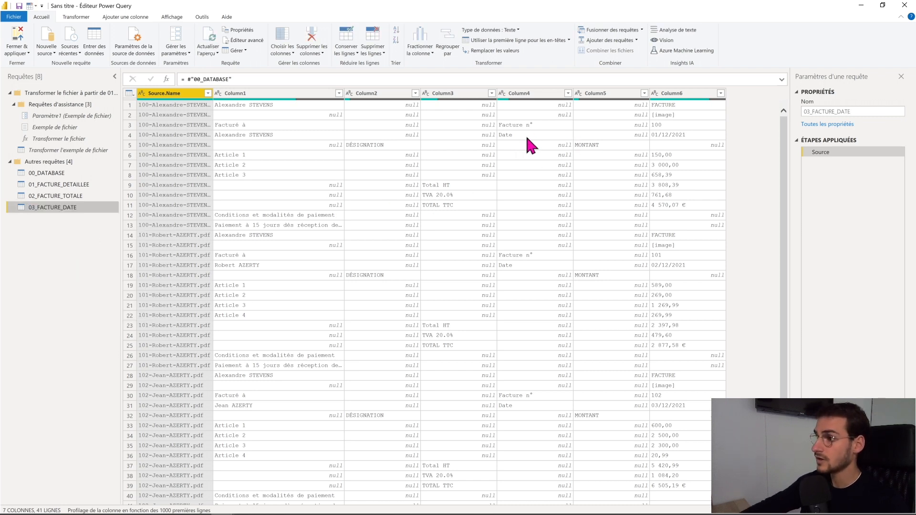
Filter Column4 of 03_FACTURE_DATE to keep only rows equal to "Date"
click(527, 138)
click(661, 133)
click(519, 134)
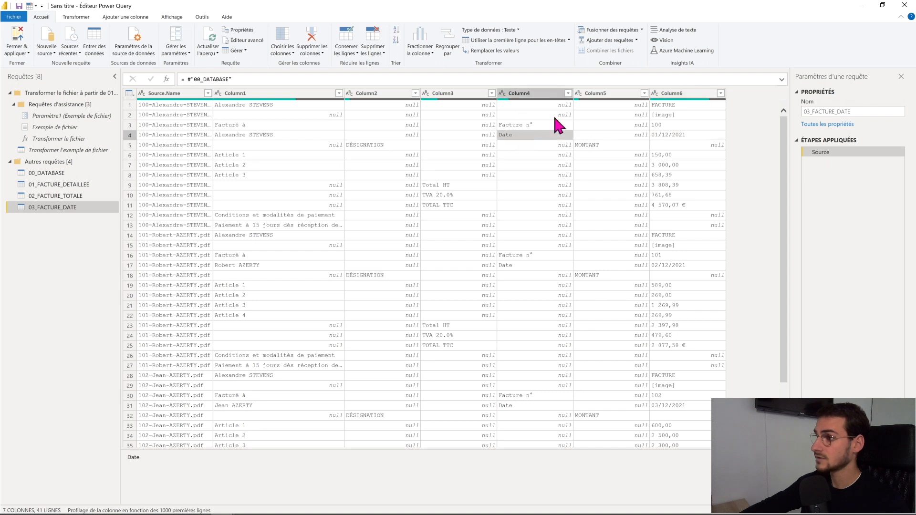
click(568, 94)
mouse_move(549, 164)
click(605, 168)
click(438, 258)
text(Date)
click(561, 311)
Remove Column2, Column3 and Column5 from 03_FACTURE_DATE
click(373, 93)
ctrl+click(434, 93)
ctrl+click(594, 93)
key(Delete)
Rename Source.Name, Column1, Column4 and Column6 as SOURCE_NAME, NOM_CLIENT, DESIGNATION and DATE, and change the DATE type to date
click(235, 93)
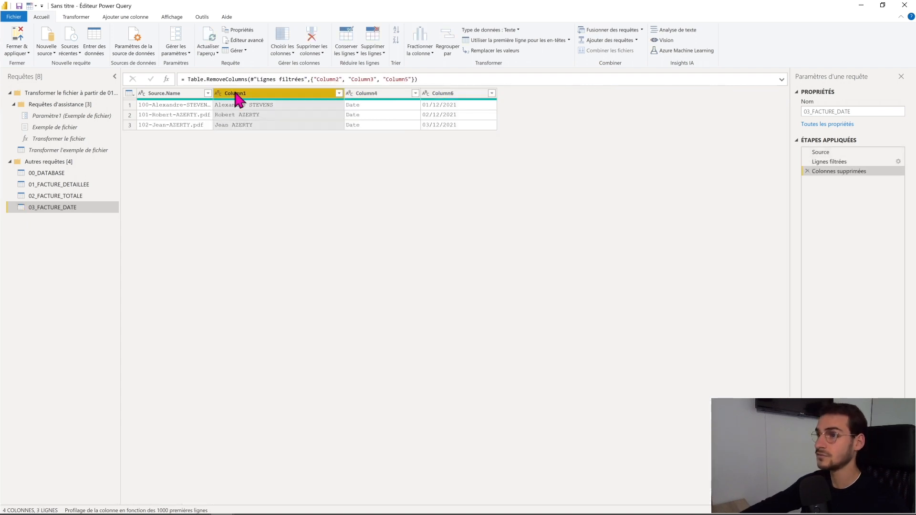
ctrl+click(152, 94)
double_click(152, 94)
text(SOURCE_NAME)
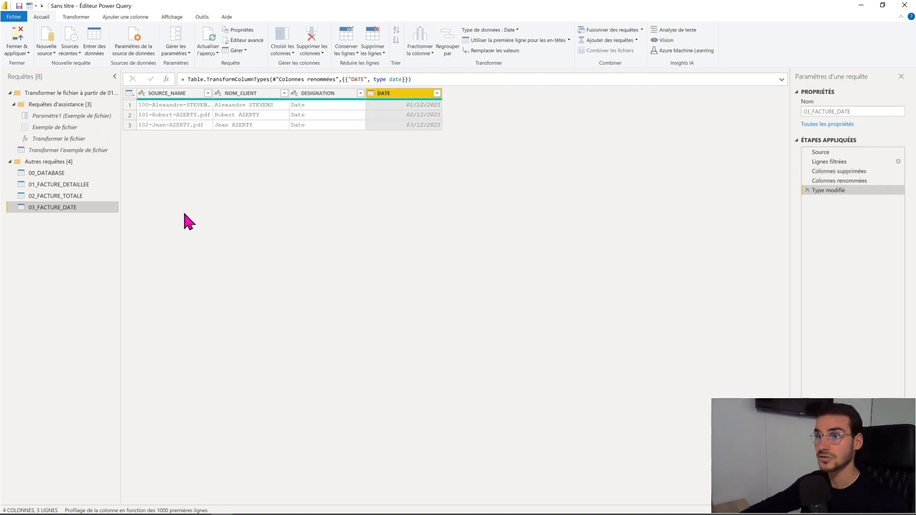
Create one more reference query from 00_DATABASE and rename it 04_FACTURE_NUMERO
click(69, 172)
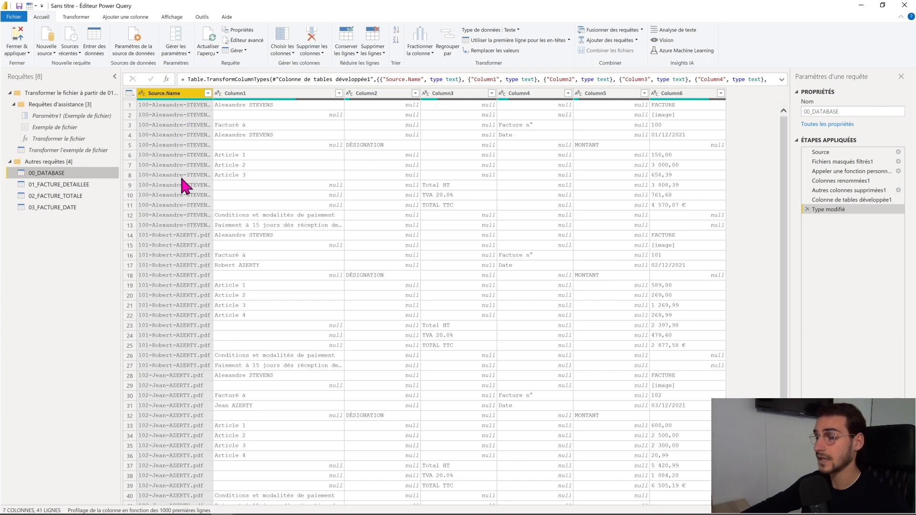
right_click(55, 172)
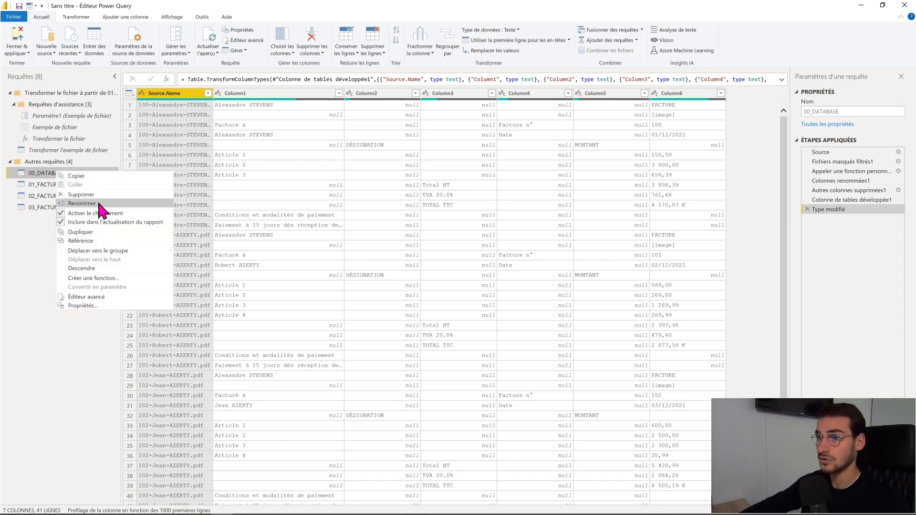
click(97, 242)
double_click(55, 220)
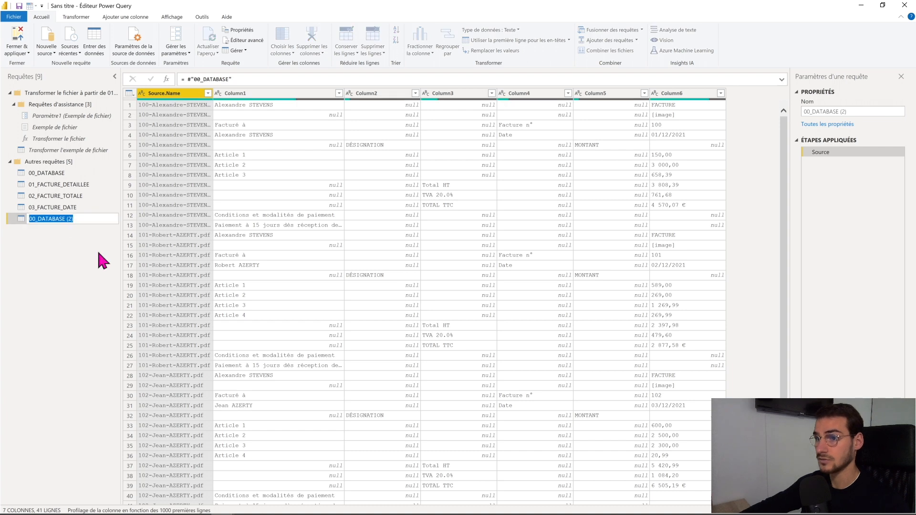
text(04_FACTURE_NUMERO)
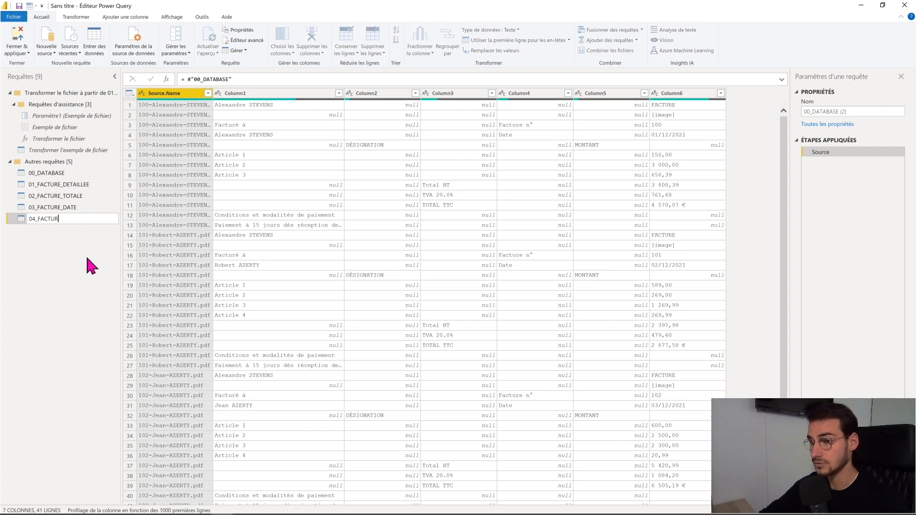
key(Return)
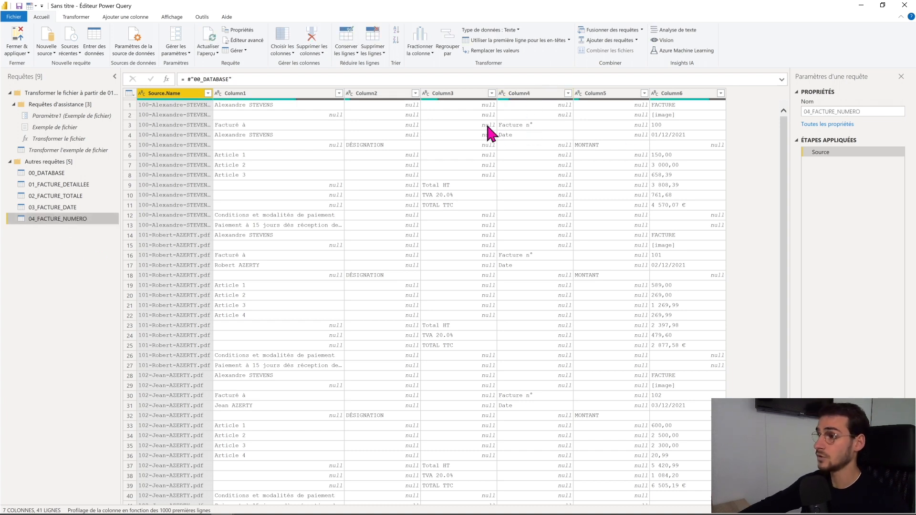
Filter Column4 of 04_FACTURE_NUMERO to keep only rows equal to "Facture n°"
click(532, 125)
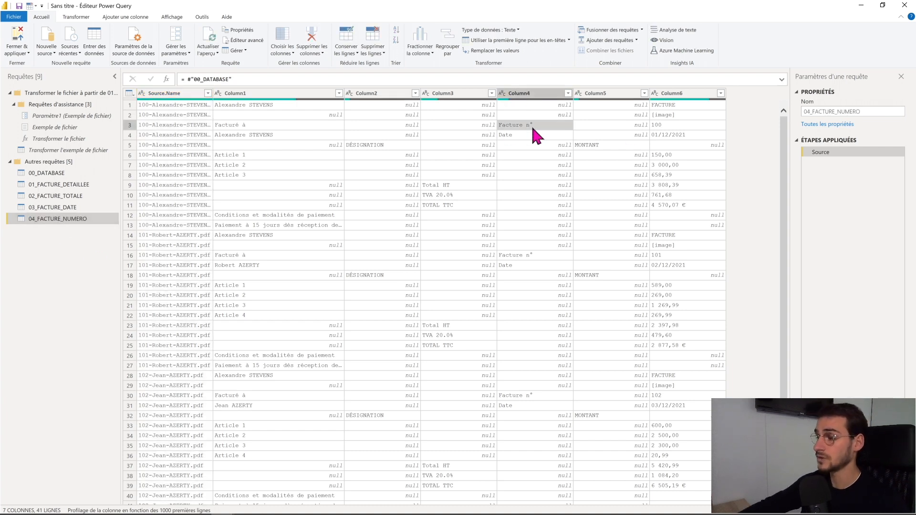
click(567, 93)
mouse_move(510, 164)
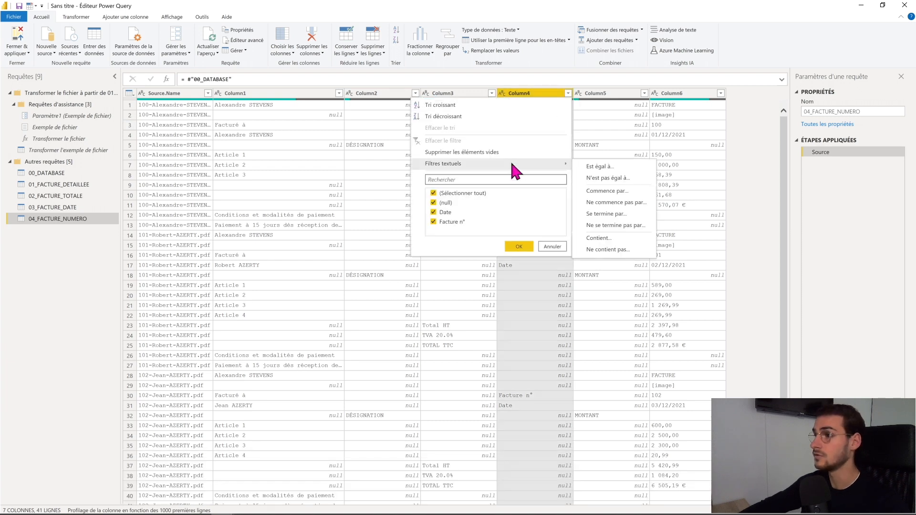
click(610, 167)
click(457, 257)
text(Facture)
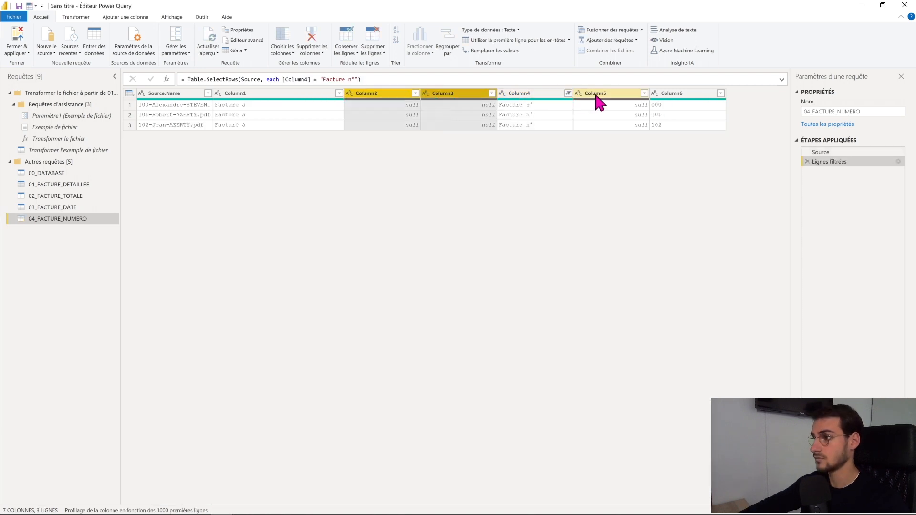
Remove Column1, Column2, Column3 and Column5 from 04_FACTURE_NUMERO and rename the remaining columns SOURCE_NAME, DESIGNATION and NUMERO
ctrl+click(594, 92)
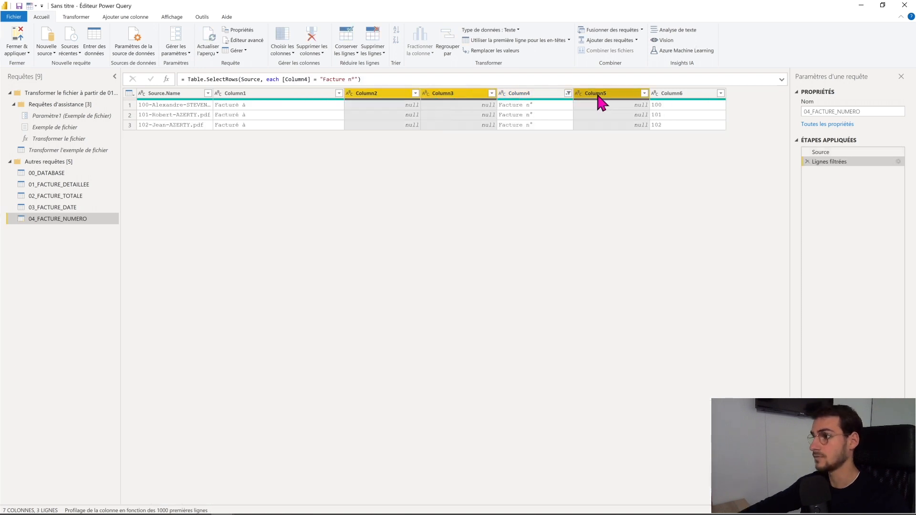
right_click(597, 93)
click(632, 108)
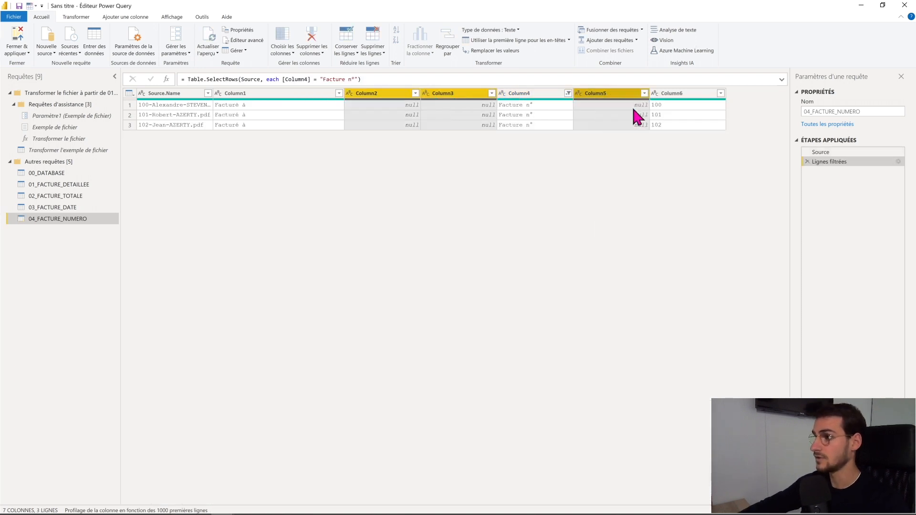
click(267, 95)
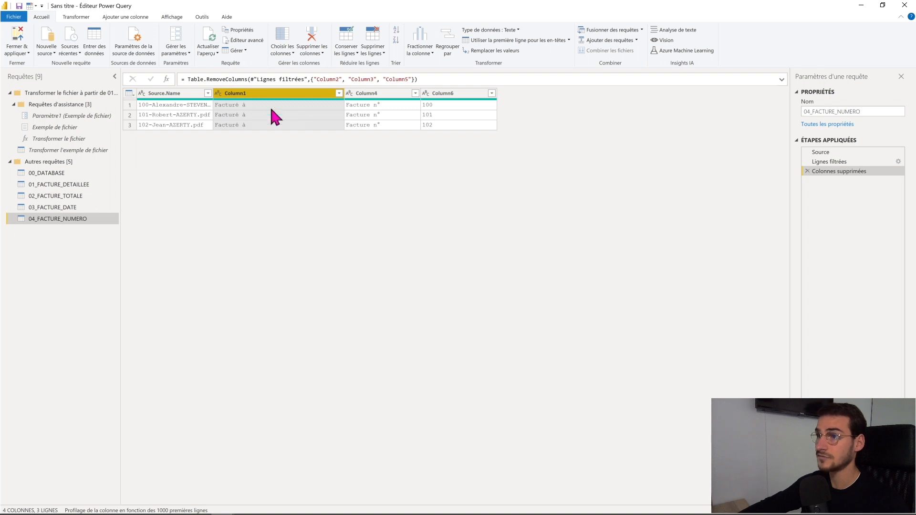
right_click(262, 96)
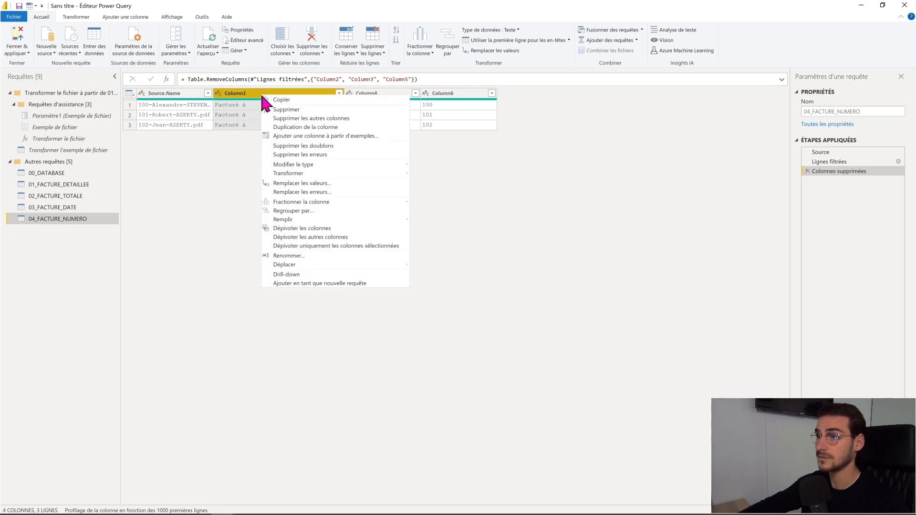
click(287, 111)
double_click(172, 93)
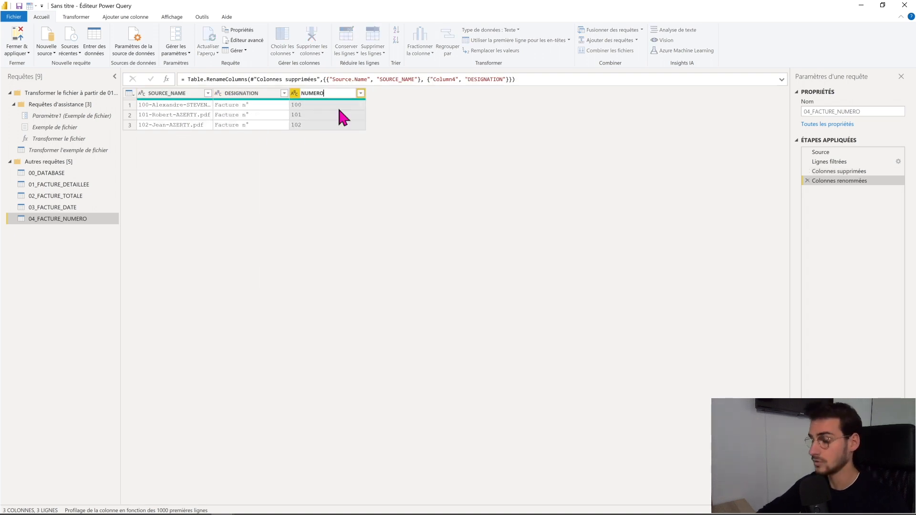
Check the queries from 00_DATABASE to 04_FACTURE_NUMERO, load them into the report and view the data model
click(46, 173)
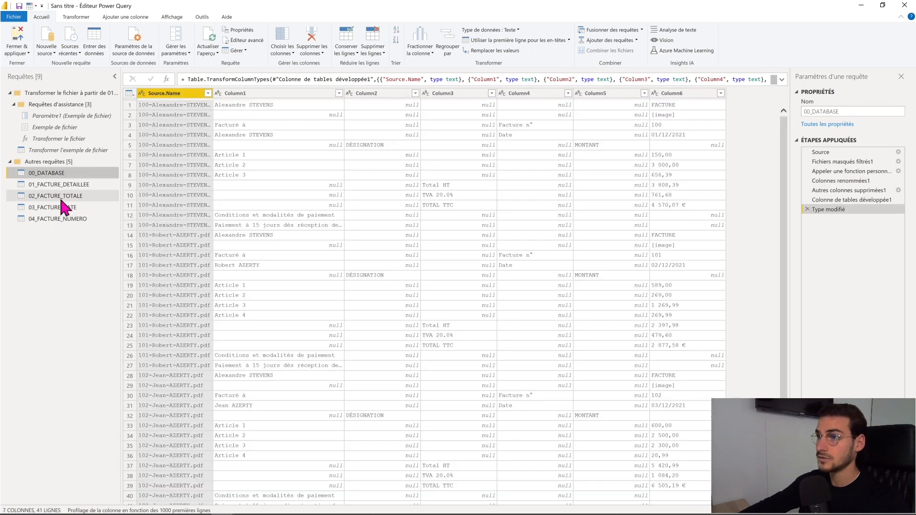
click(62, 185)
click(63, 196)
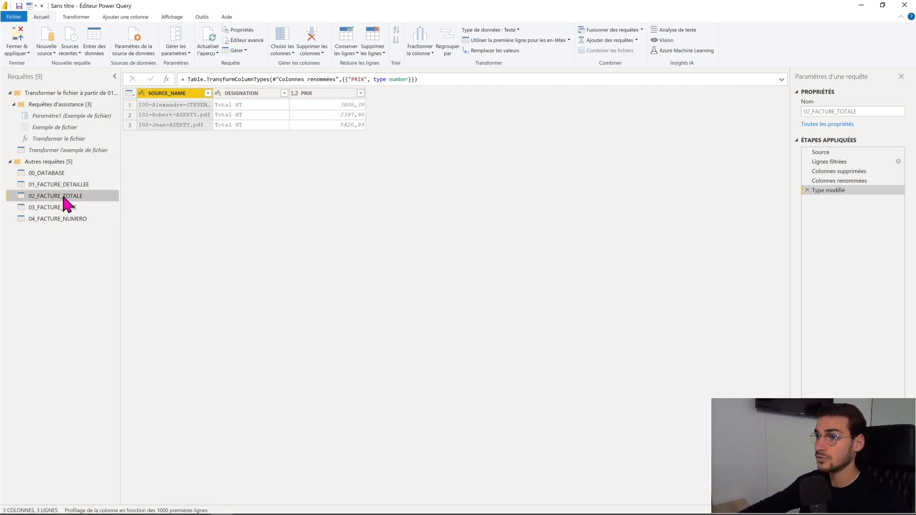
click(65, 207)
click(75, 215)
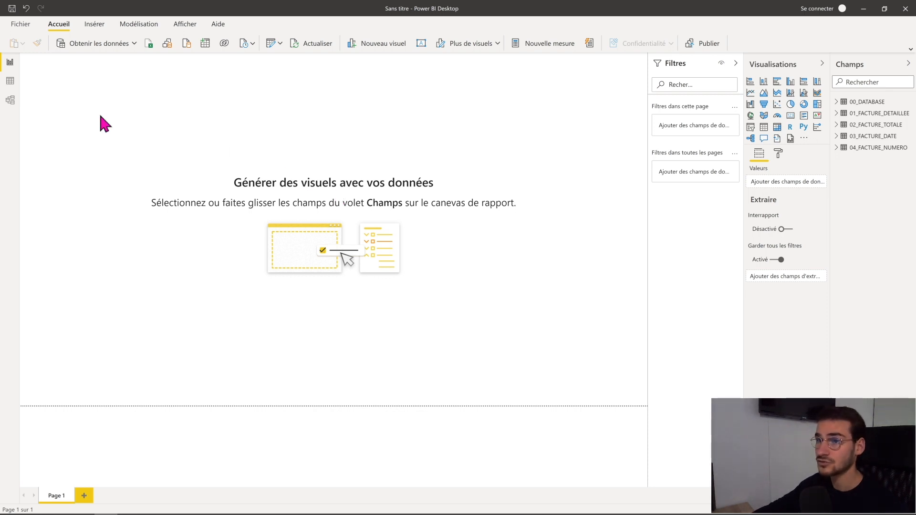
click(11, 102)
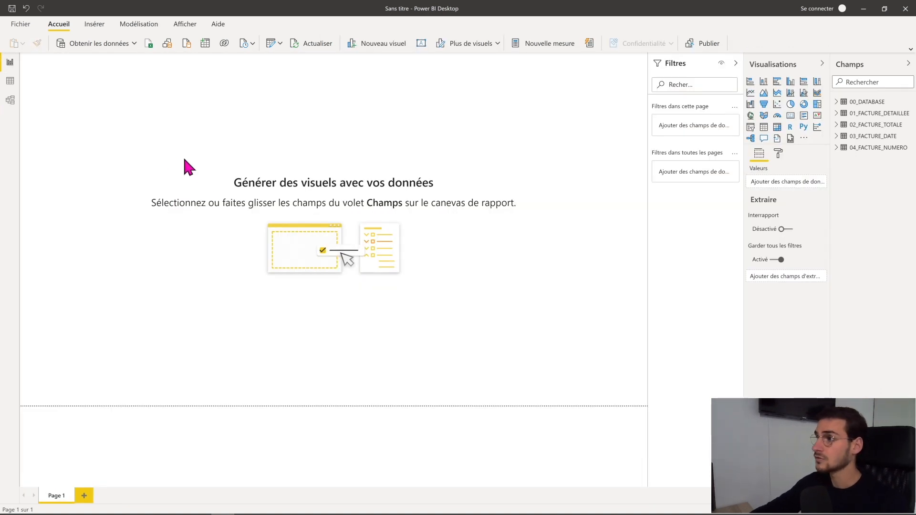
Collapse the filters and add a line chart stretched across the full width of the report page's lower half
click(734, 64)
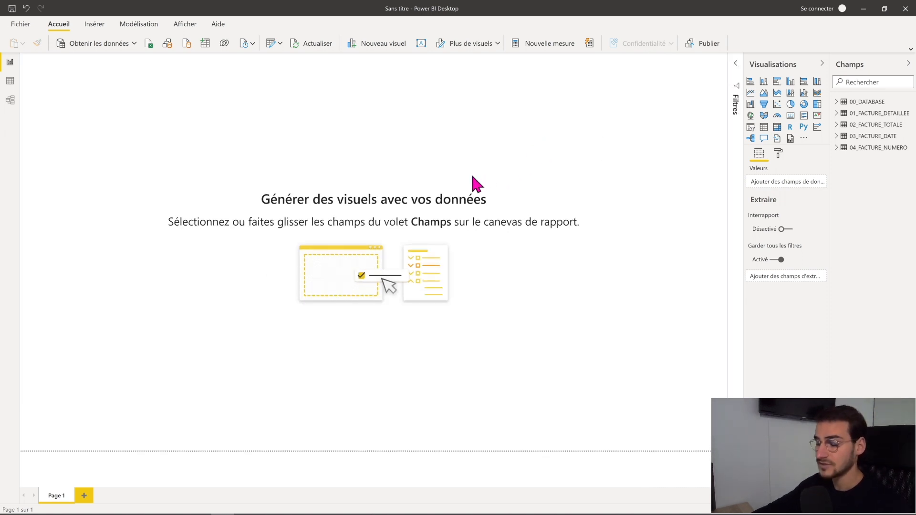
click(750, 93)
drag(140, 143, 77, 389)
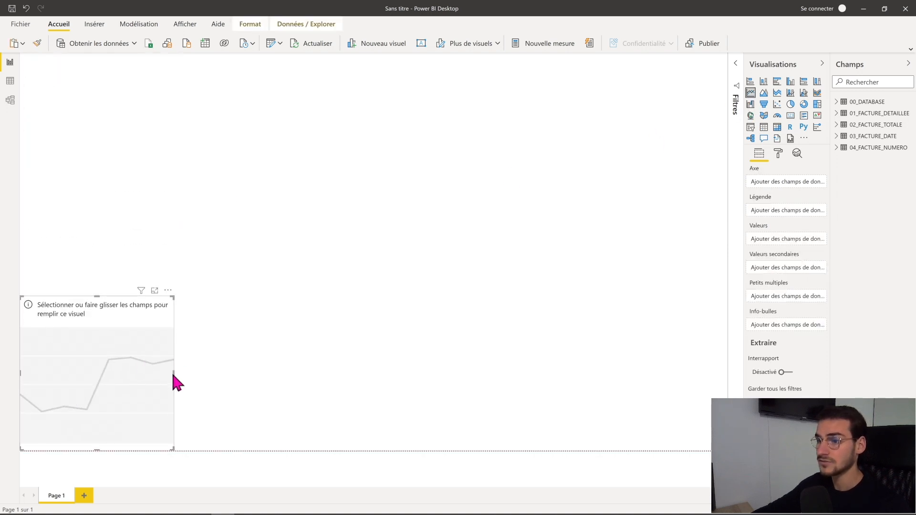
drag(174, 375, 706, 389)
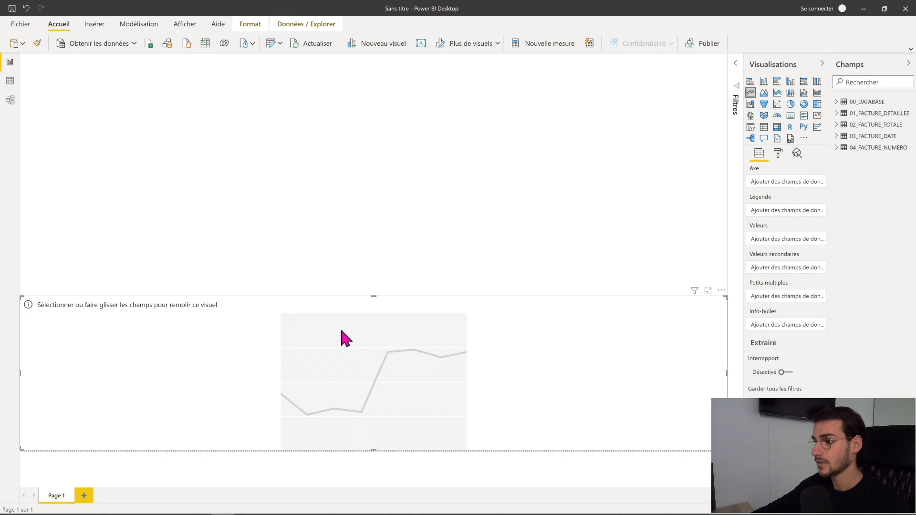
drag(372, 297, 365, 271)
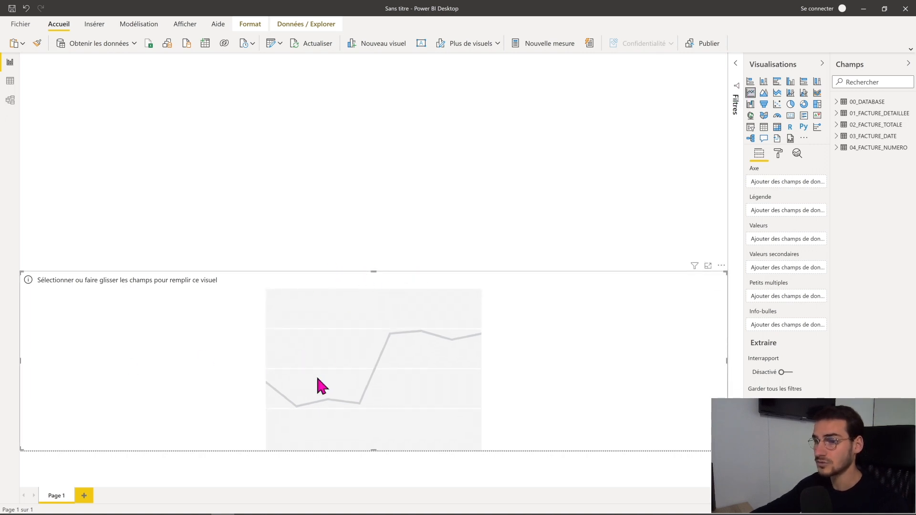
Plot PRIX from 02_FACTURE_TOTALE against DATE from 03_FACTURE_DATE on the line chart, using plain DATE instead of the date hierarchy
click(839, 127)
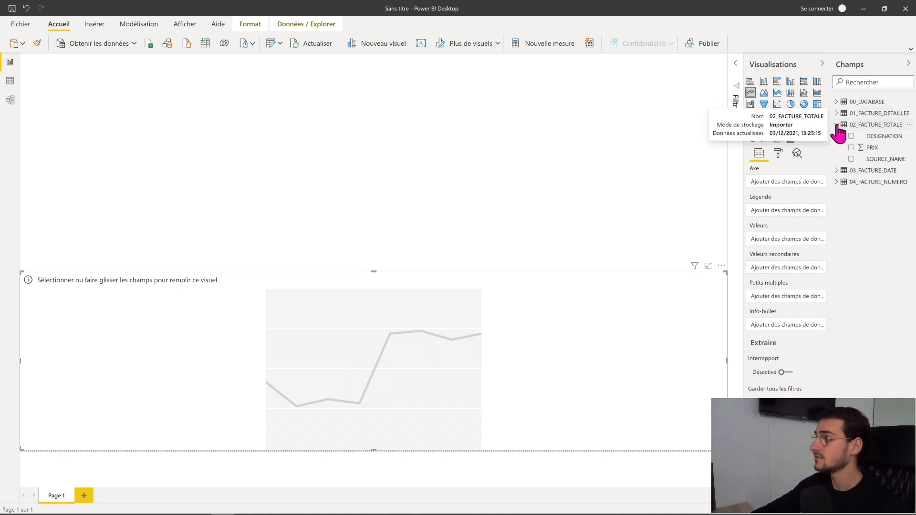
click(836, 172)
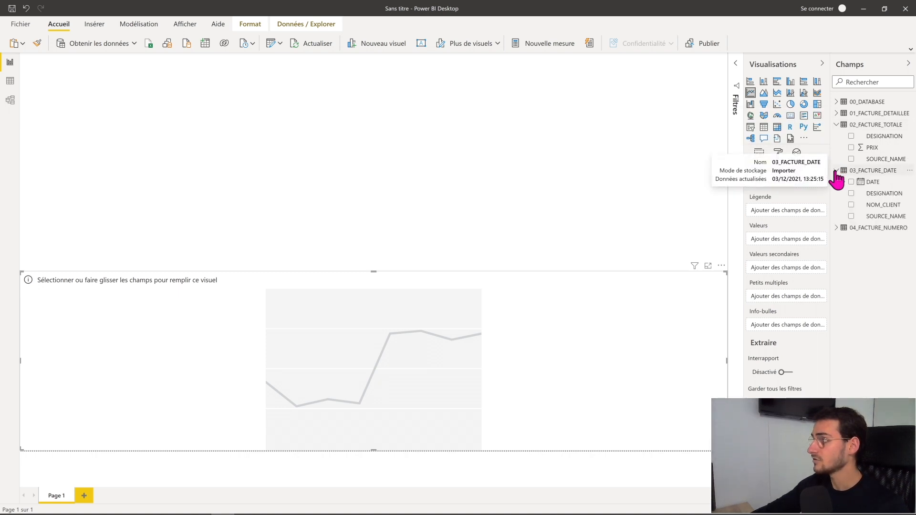
drag(874, 148, 467, 351)
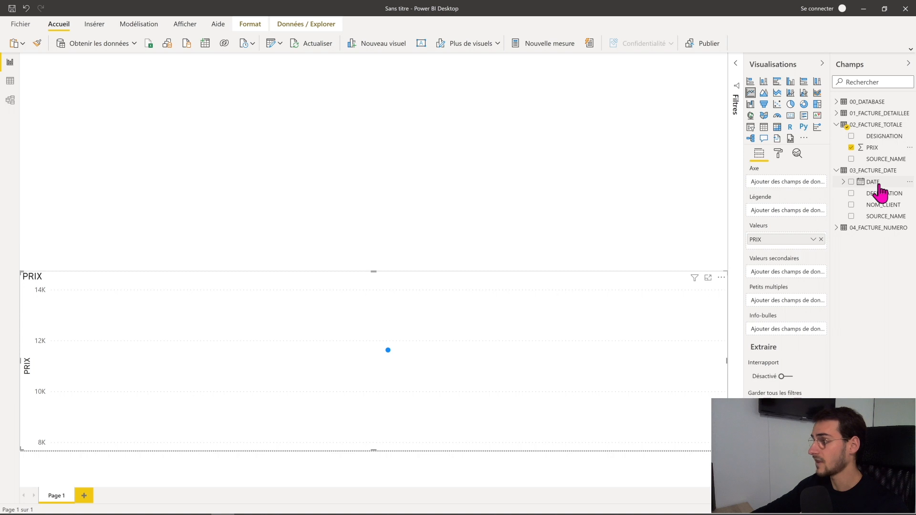
drag(880, 189, 642, 330)
click(813, 185)
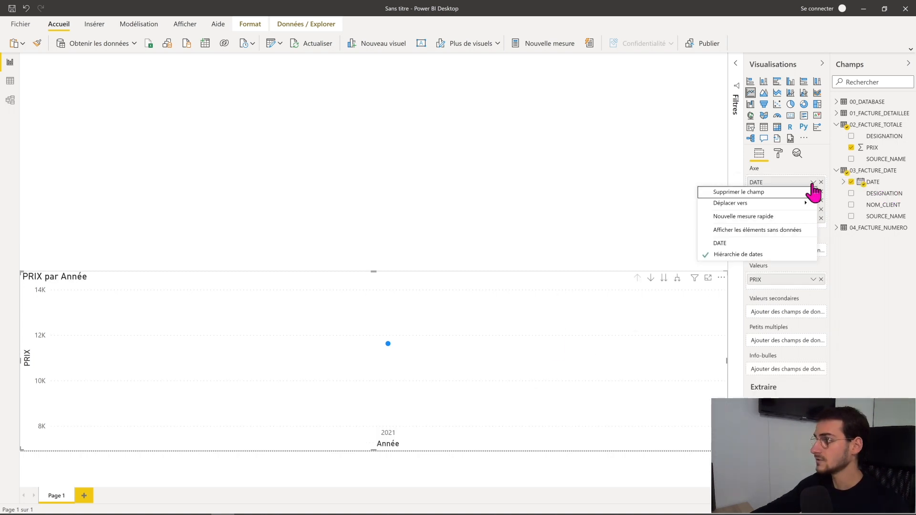
click(729, 243)
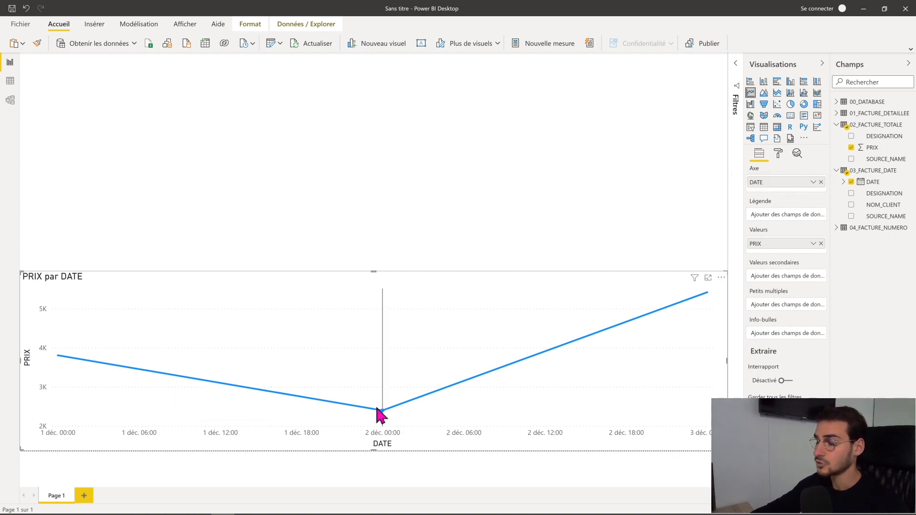
Change the line chart's X-axis type so each invoice date is treated as its own category
click(777, 153)
click(779, 209)
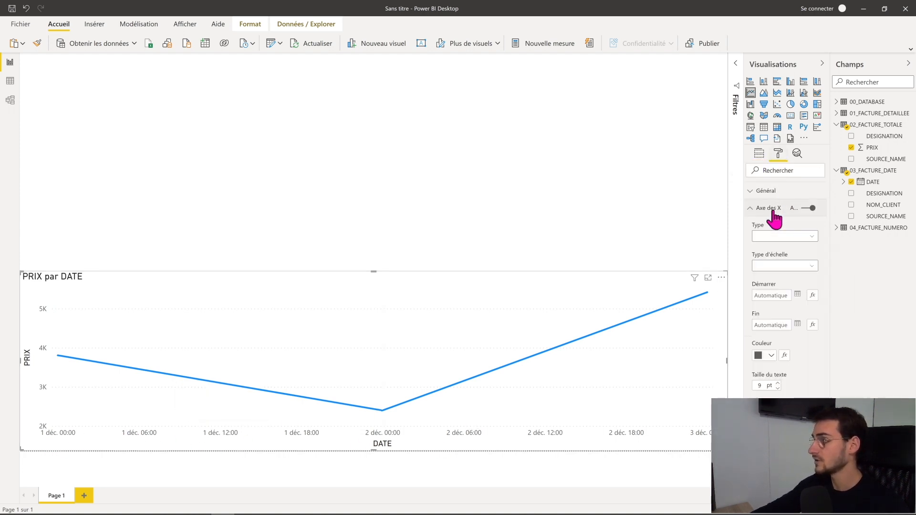
click(777, 240)
click(779, 264)
click(717, 220)
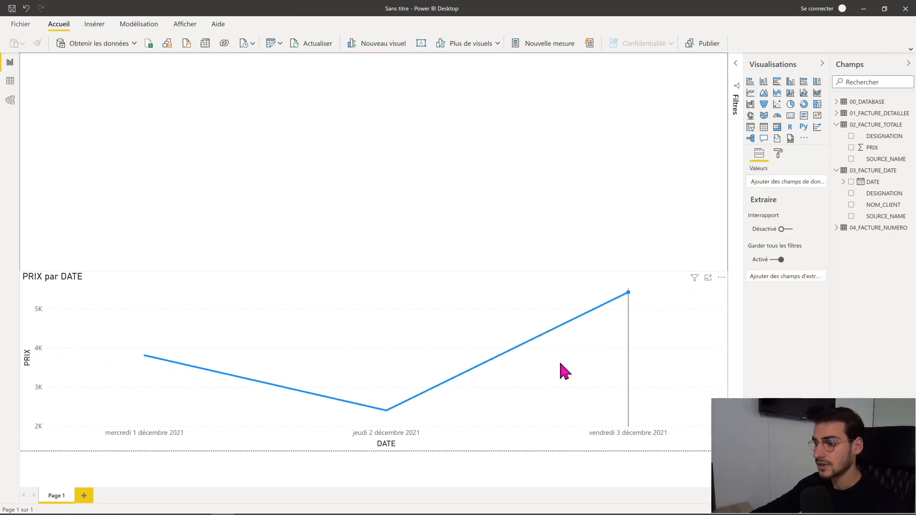
mouse_move(110, 353)
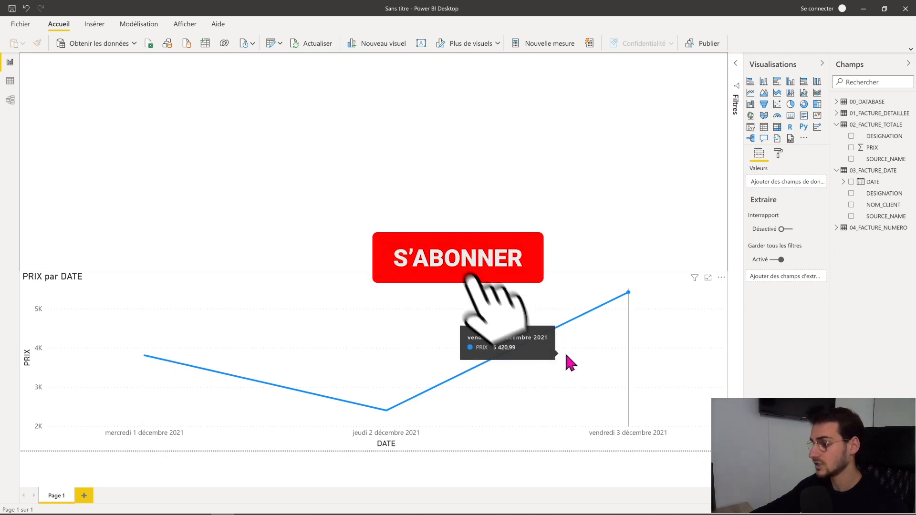
Set the line chart's title text to "CA par jour"
click(329, 305)
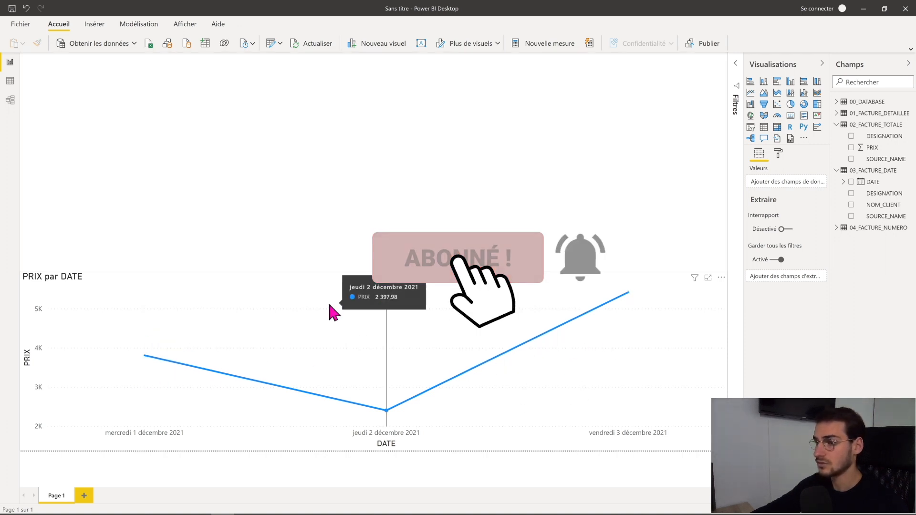
click(778, 153)
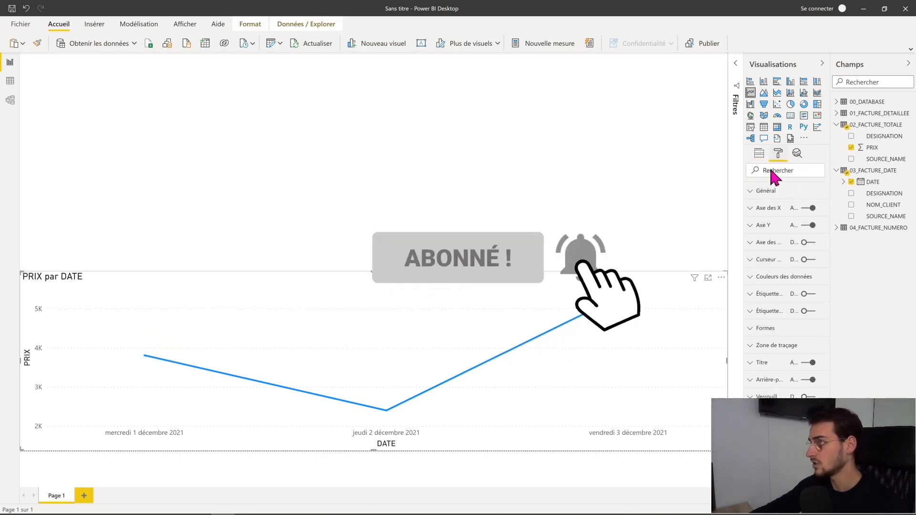
click(769, 363)
click(778, 390)
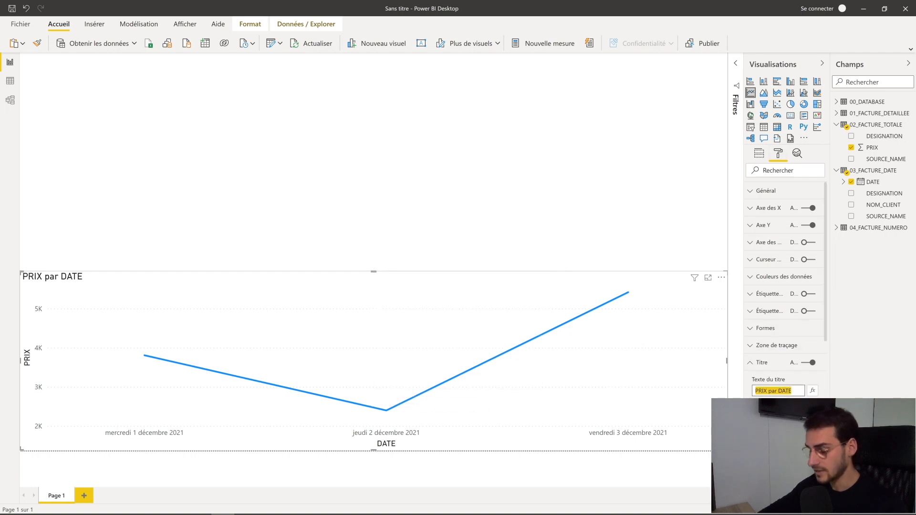
text(CA par)
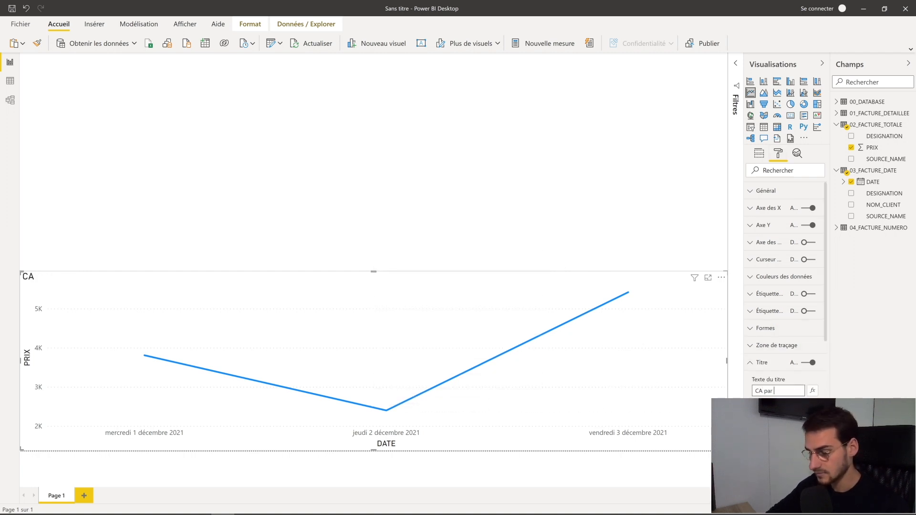
text( jour)
click(374, 169)
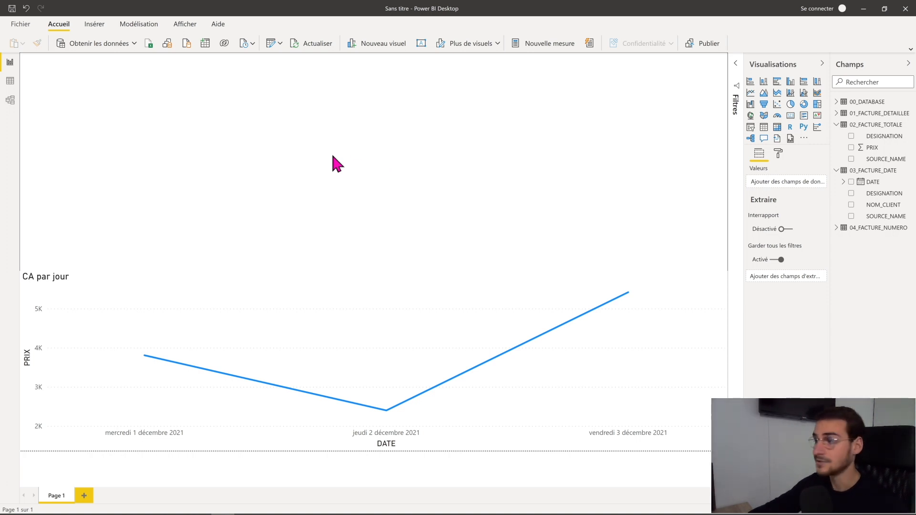
Add a clustered bar chart in the page's upper-left area, plotting PRIX from 01_FACTURE_DETAILLEE by NOM_CLIENT from 03_FACTURE_DATE
click(778, 85)
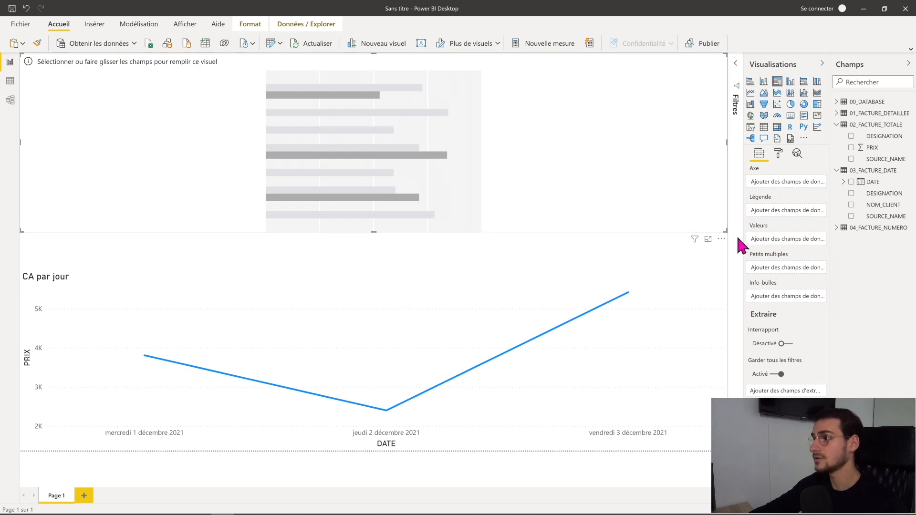
drag(726, 231, 292, 252)
click(869, 113)
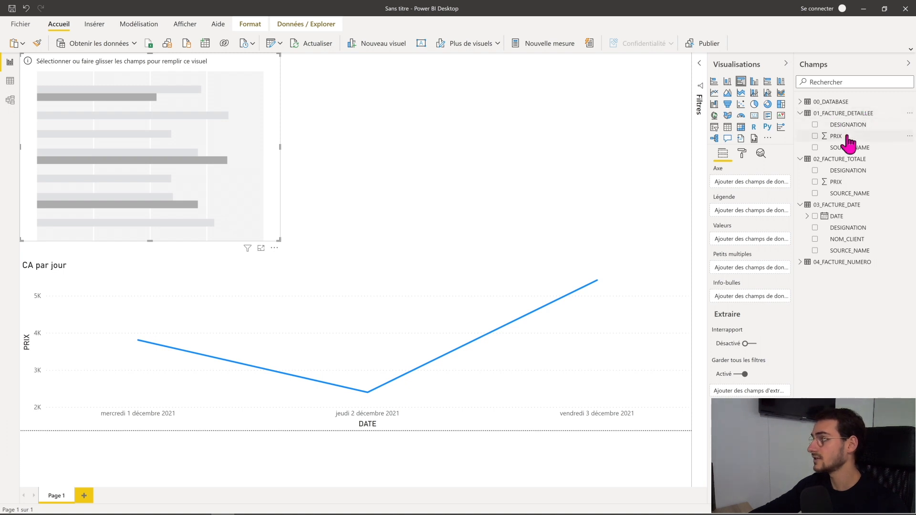
drag(857, 137, 148, 117)
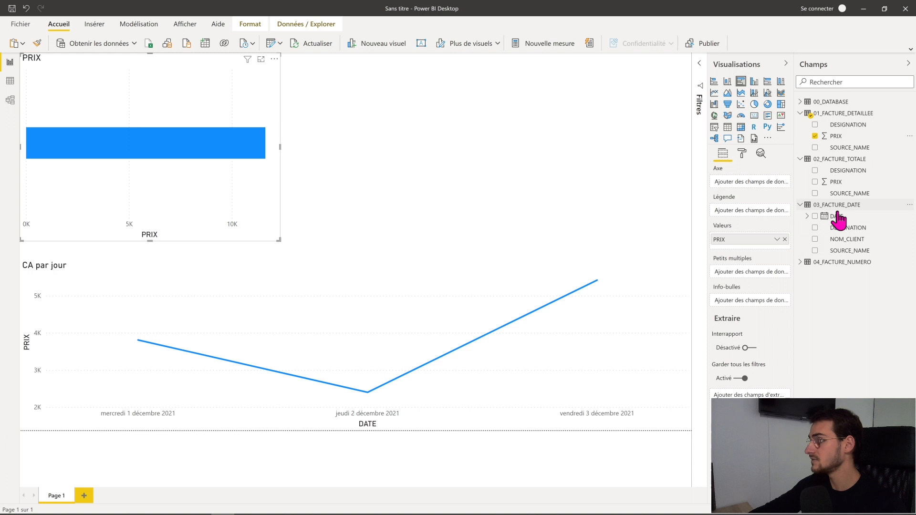
click(801, 262)
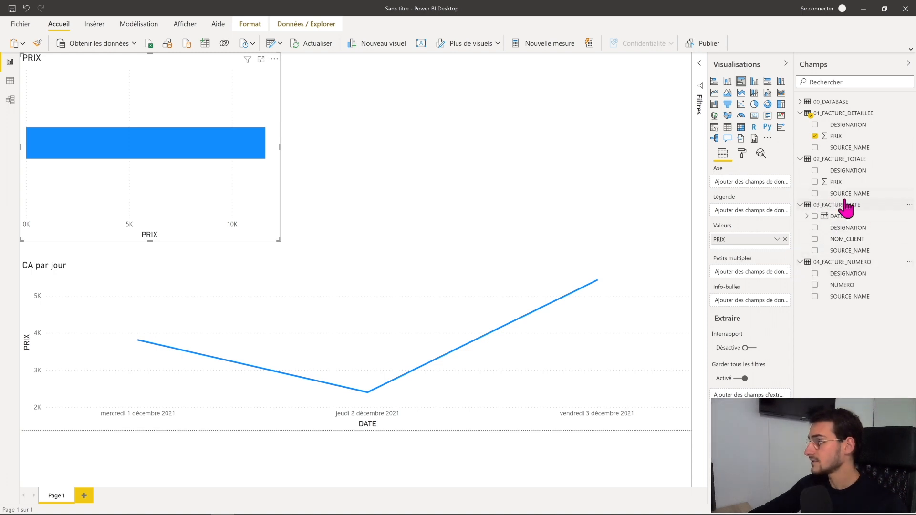
drag(877, 243, 155, 117)
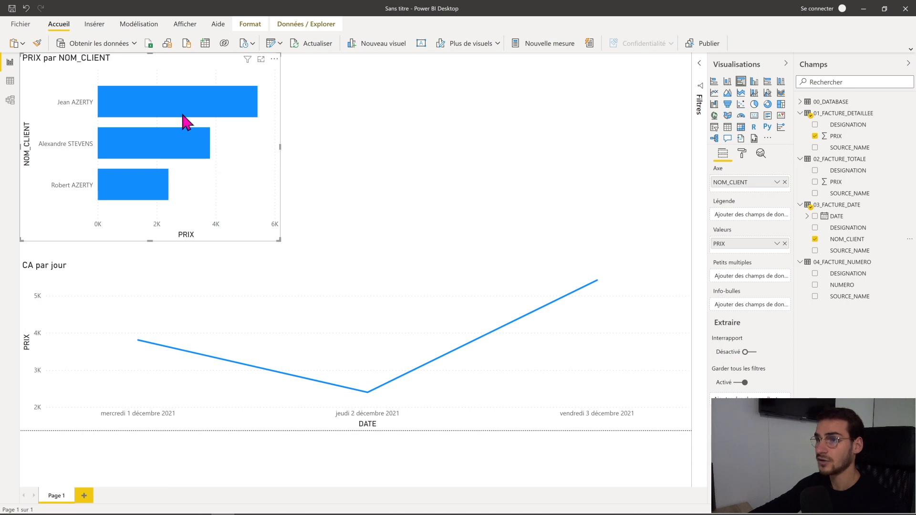
mouse_move(167, 106)
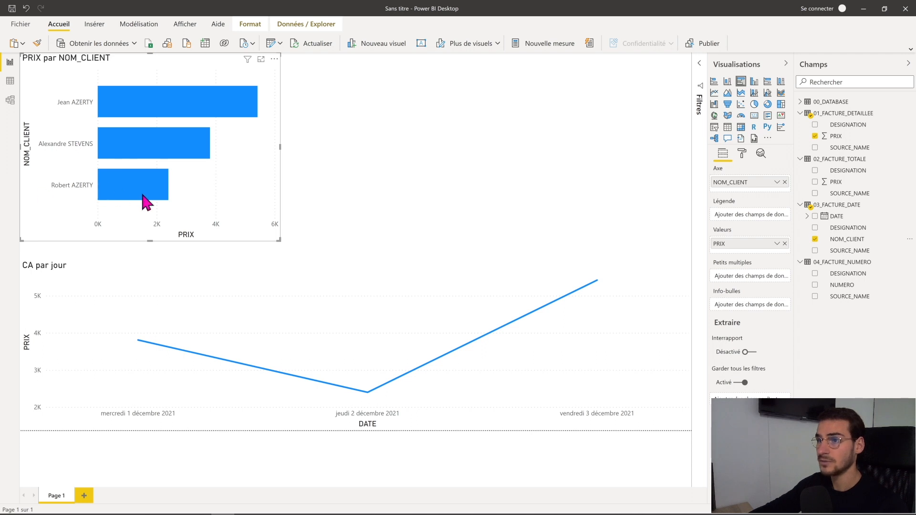
mouse_move(134, 95)
key(Escape)
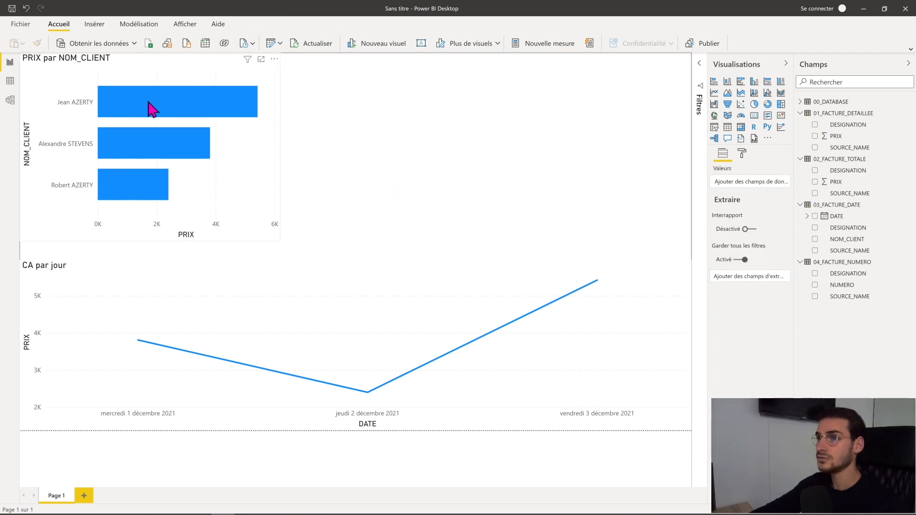
Set the bar chart's title text to "CA par Client" and move the chart slightly down
click(148, 74)
click(743, 153)
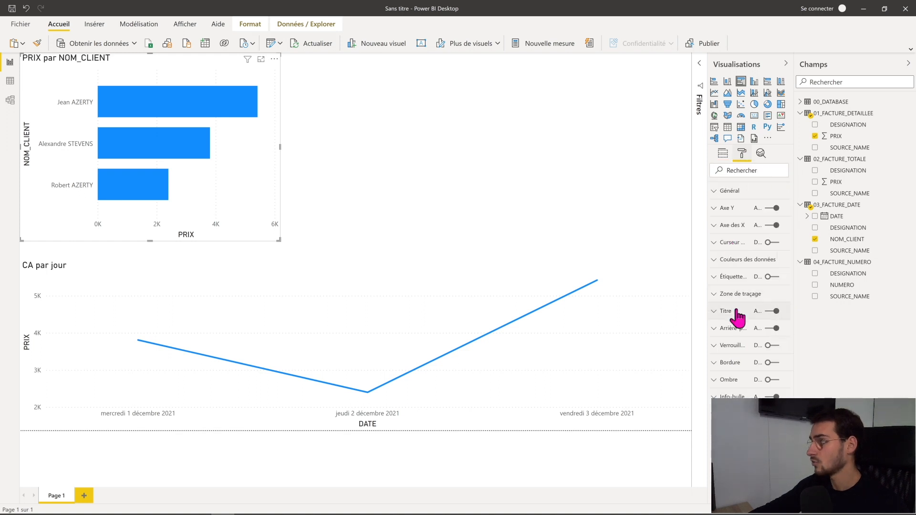
click(732, 313)
triple_click(737, 339)
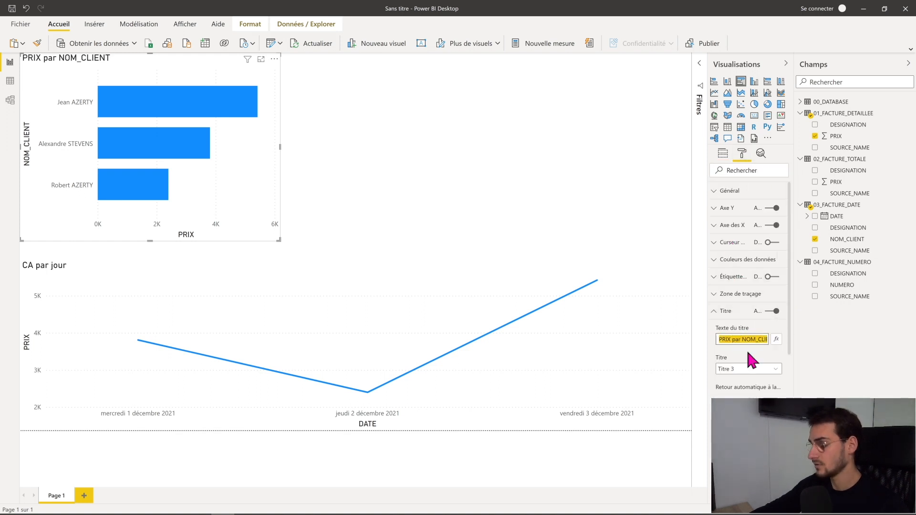
text(CA par)
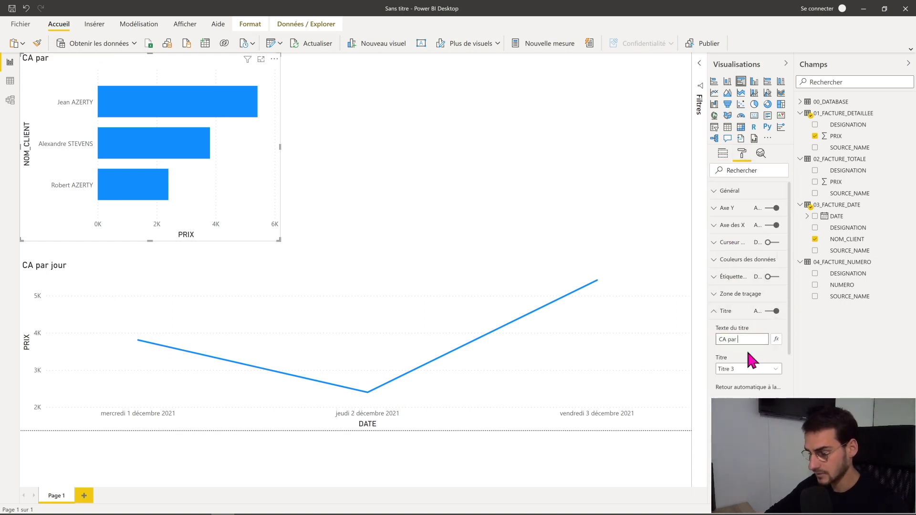
click(370, 177)
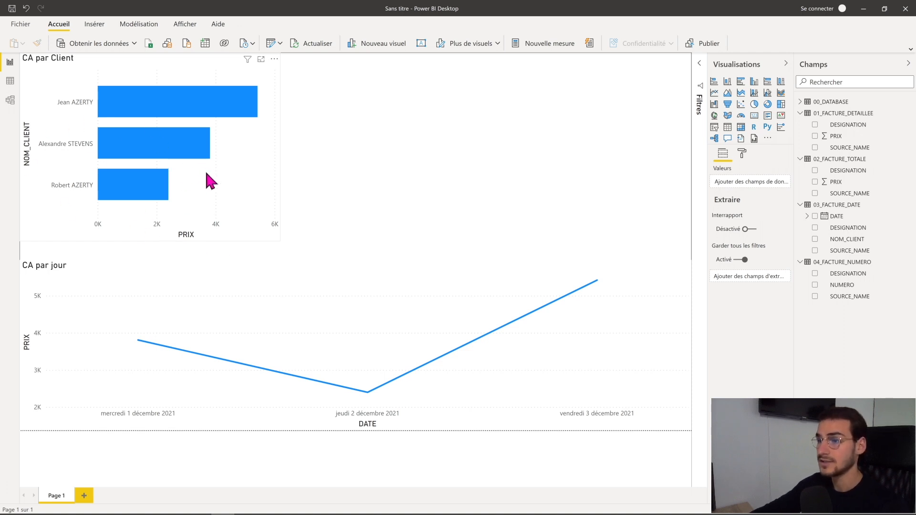
click(263, 179)
drag(258, 183, 248, 187)
Add a table of DESIGNATION and PRIX from 01_FACTURE_DETAILLEE beside the bar chart and test filtering the page by one client
click(387, 161)
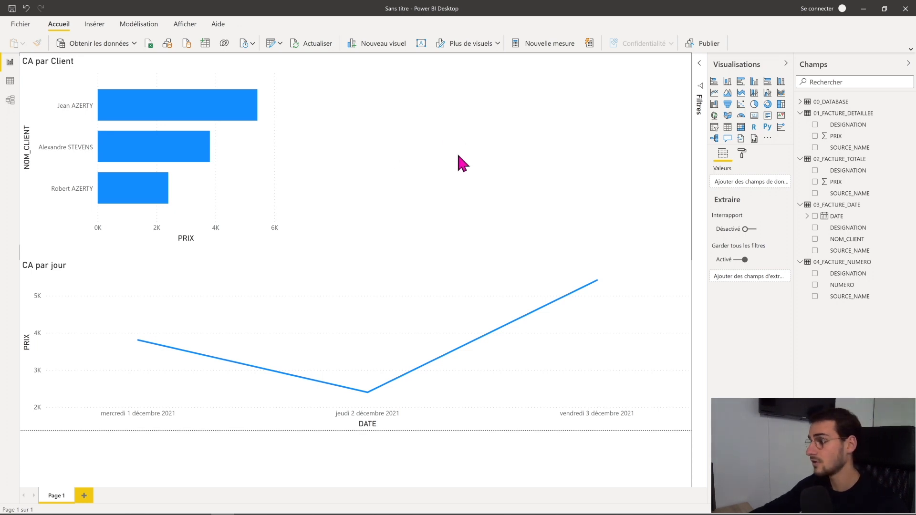
drag(852, 137, 405, 126)
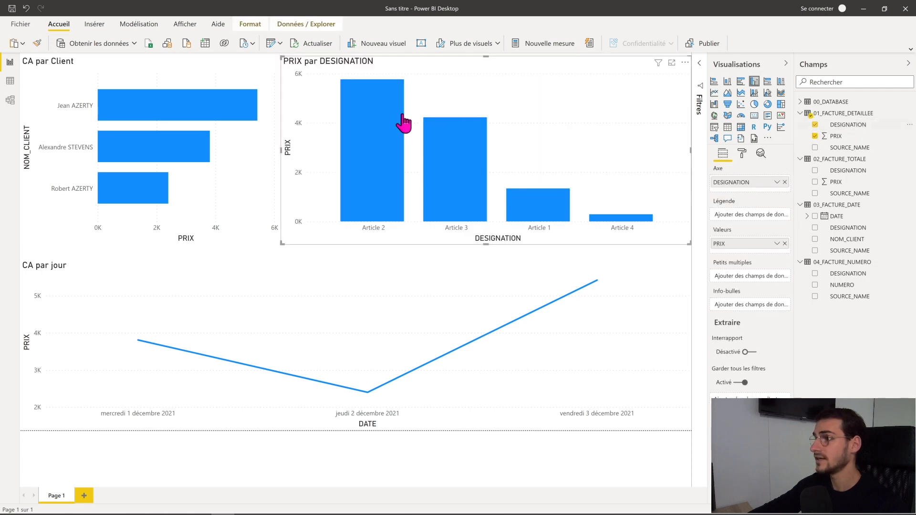
click(727, 127)
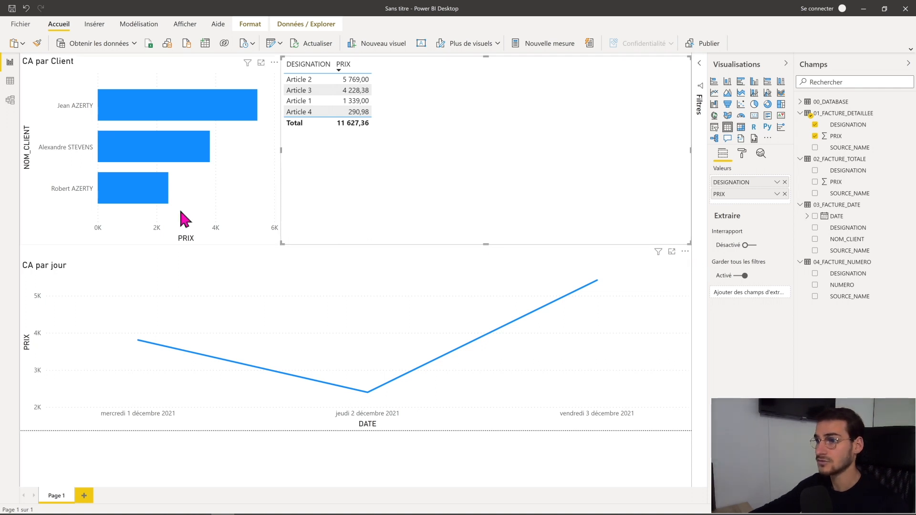
click(152, 123)
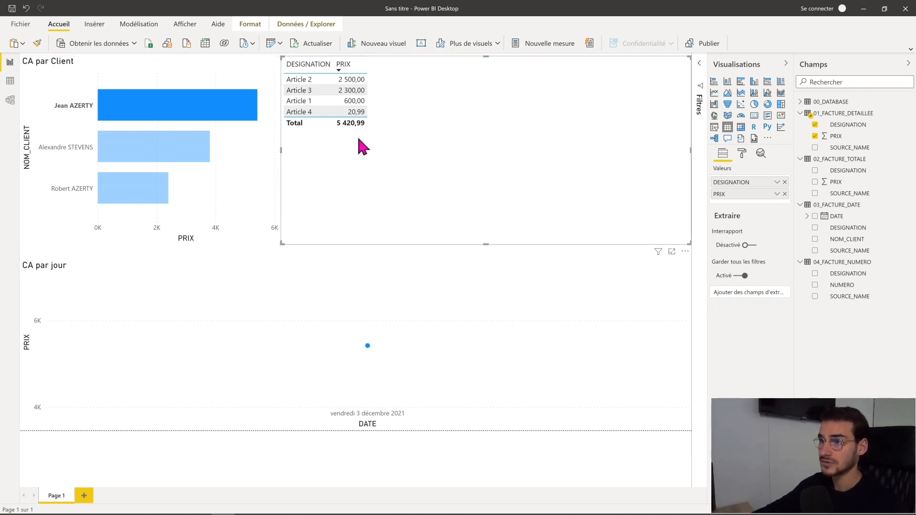
click(191, 121)
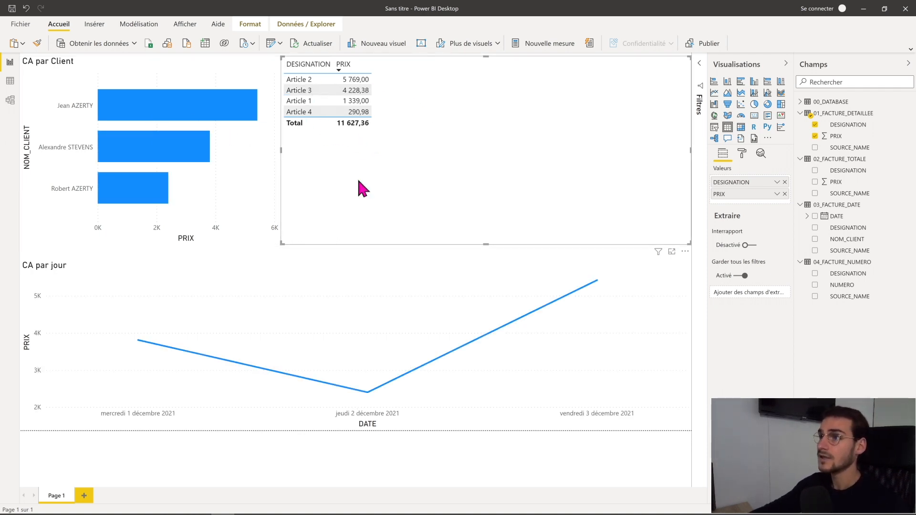
Add NUMERO from 04_FACTURE_NUMERO below NOM_CLIENT on the bar chart's axis and test drilling into one client and back up
click(244, 177)
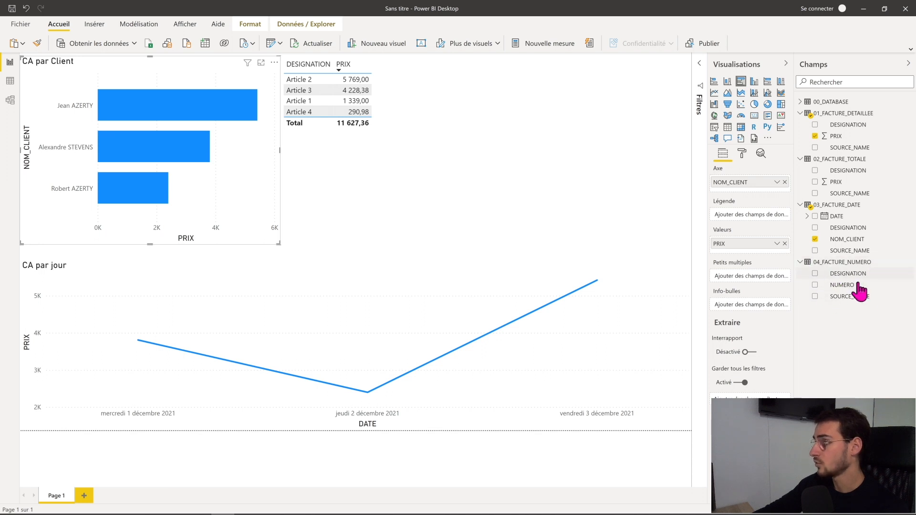
drag(857, 287, 726, 193)
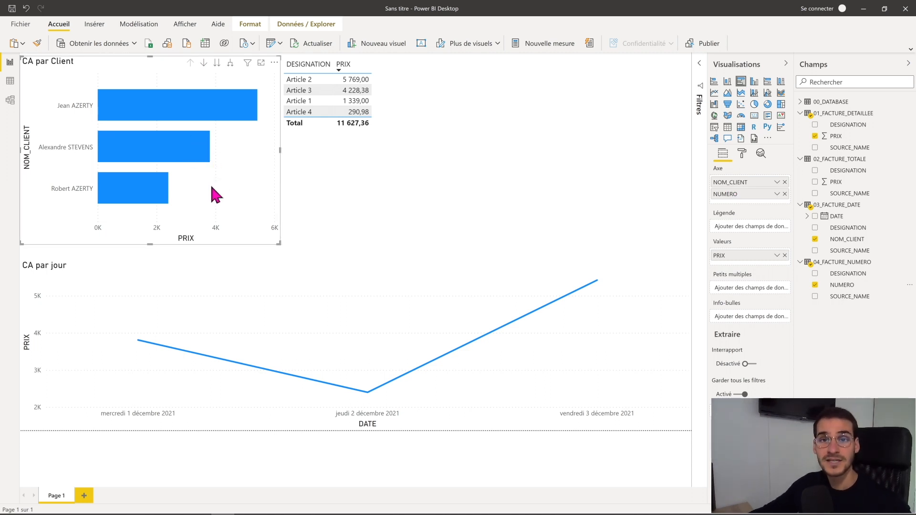
click(204, 63)
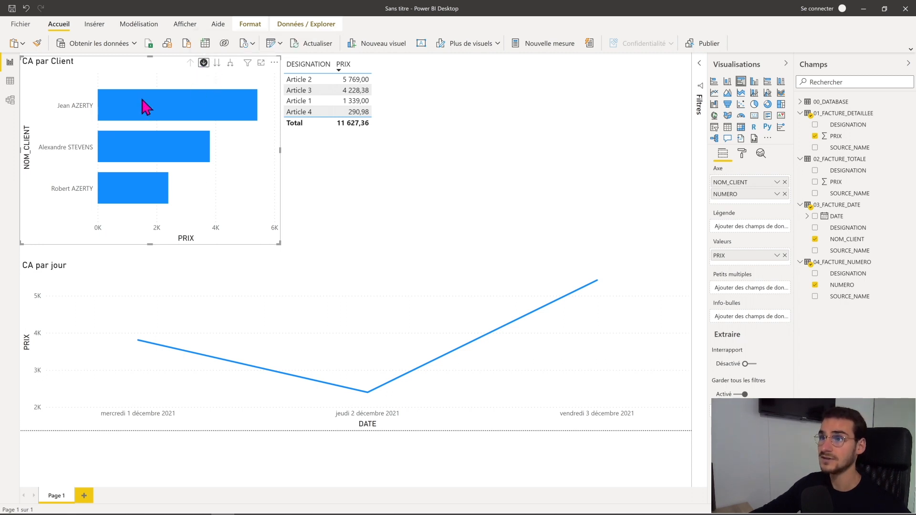
click(157, 116)
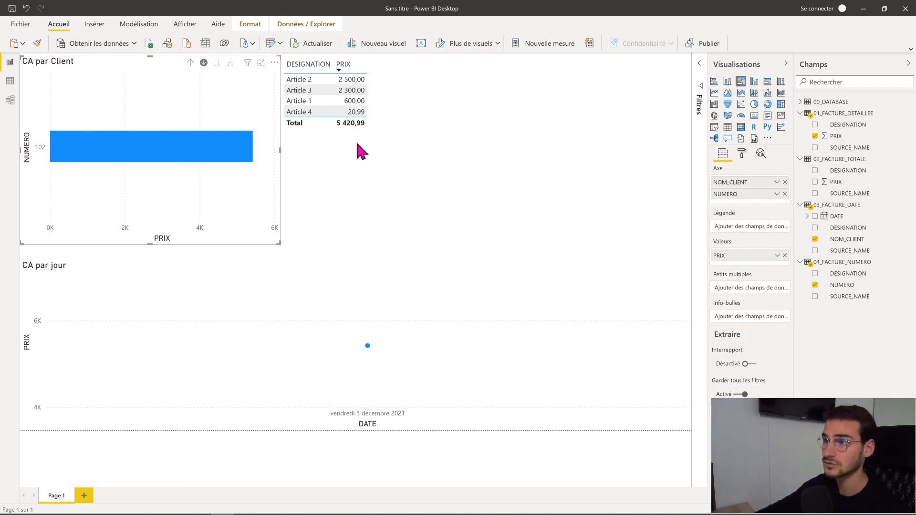
click(190, 63)
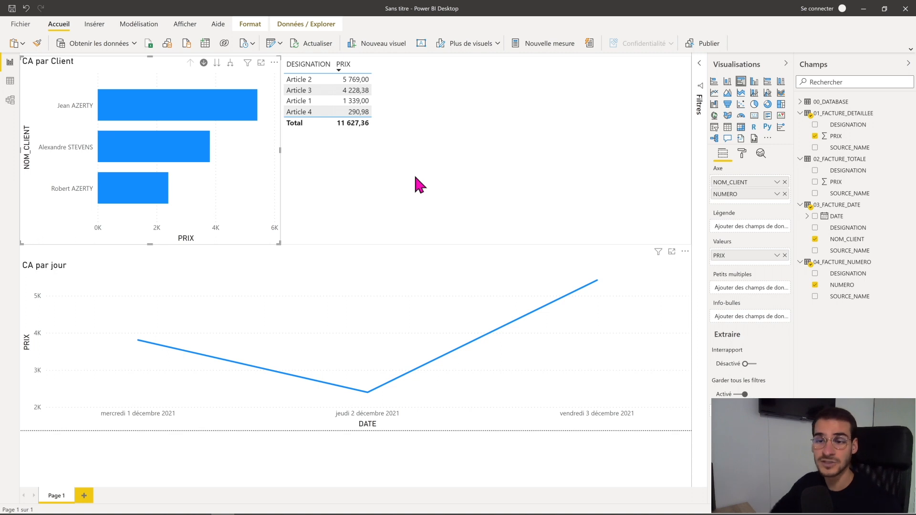
Widen the CA par Client bar chart and narrow the DESIGNATION and PRIX table beside it
click(312, 115)
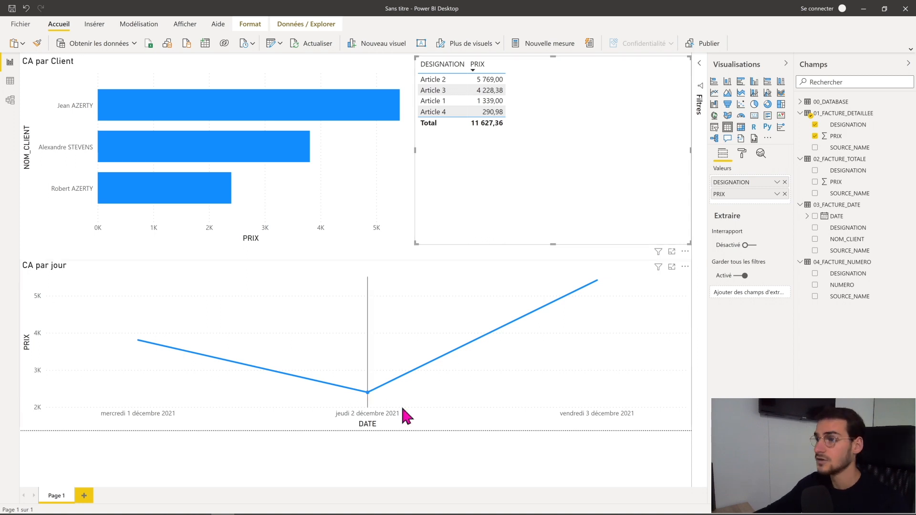
Switch to File Explorer and cut the invoice 103 PDF from the Téléchargements folder
key(super+Tab)
click(408, 207)
click(53, 216)
click(141, 109)
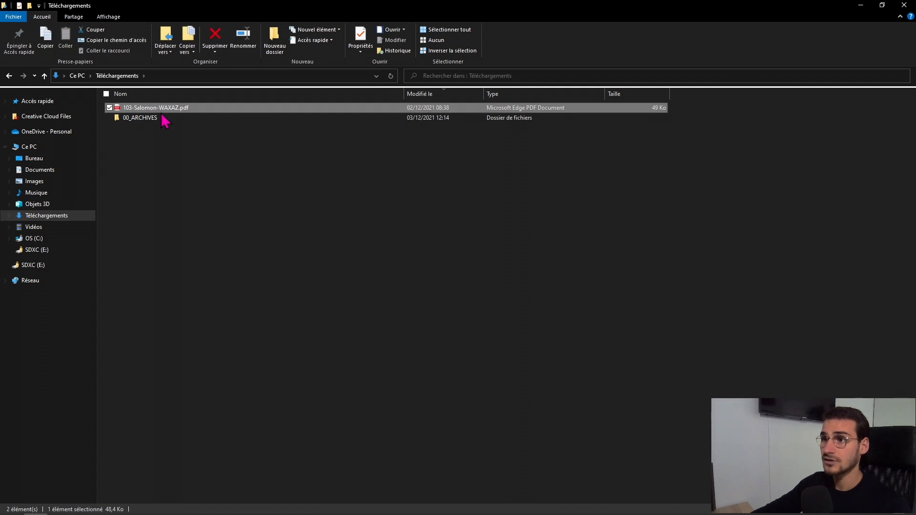
right_click(187, 114)
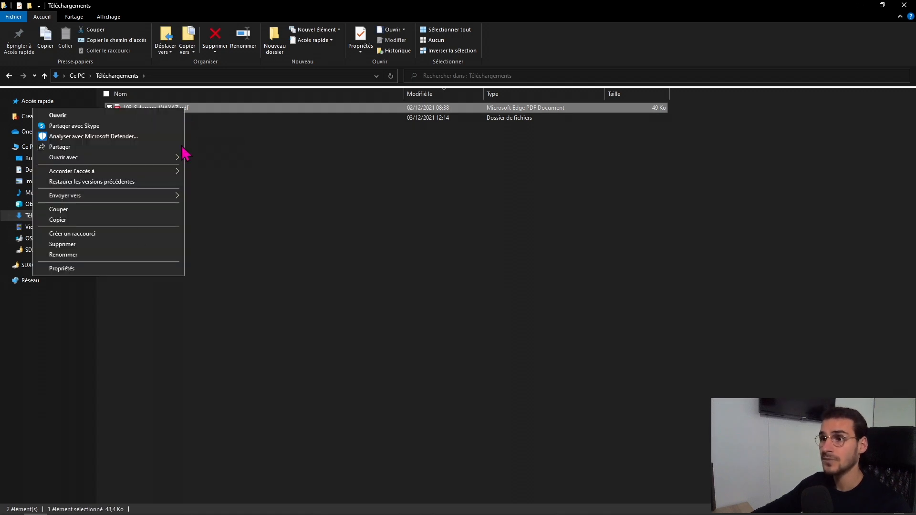
click(106, 208)
Paste the cut invoice 103 PDF into the Documents folder 04_OTHERS > 00_DATABASE > 01_FACTURES_PDF
click(59, 171)
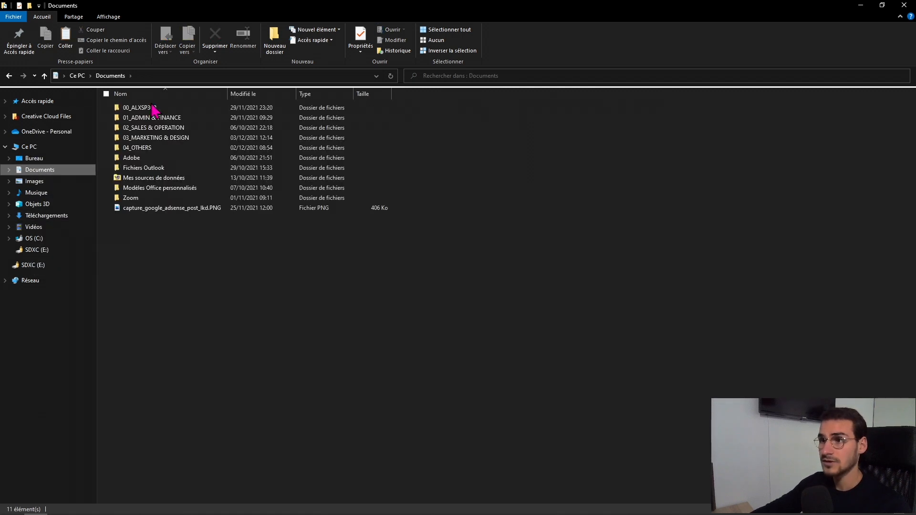
double_click(144, 148)
double_click(165, 110)
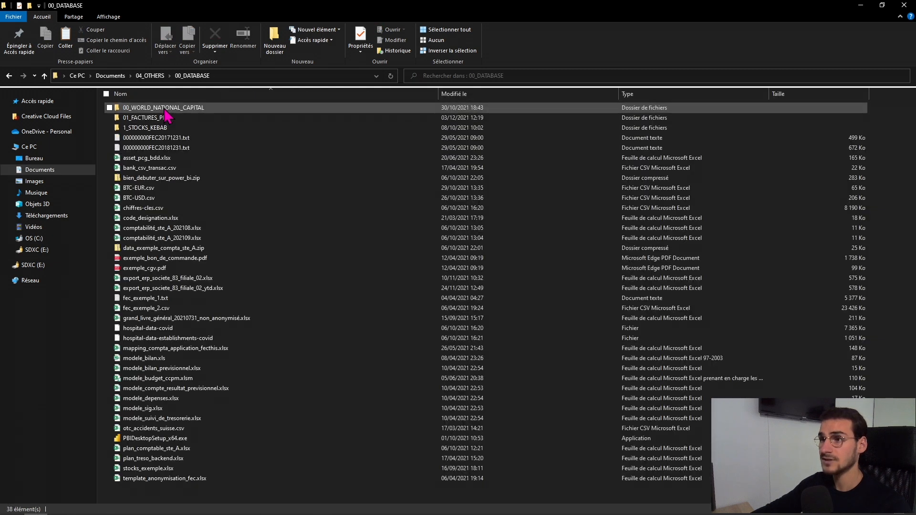
double_click(174, 118)
right_click(175, 154)
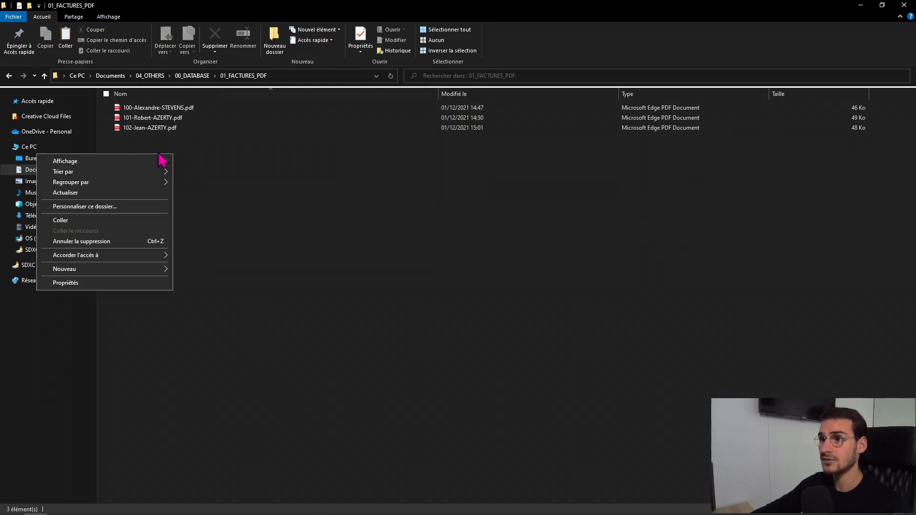
click(129, 222)
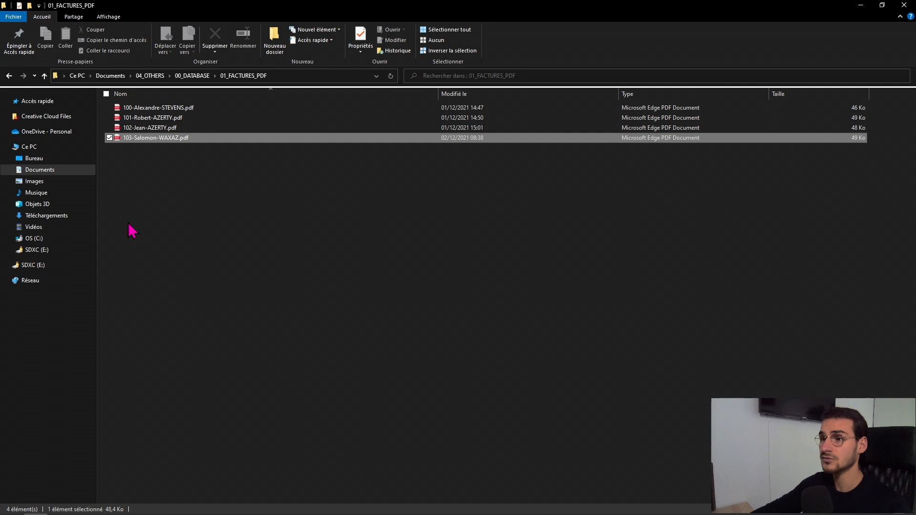
click(165, 186)
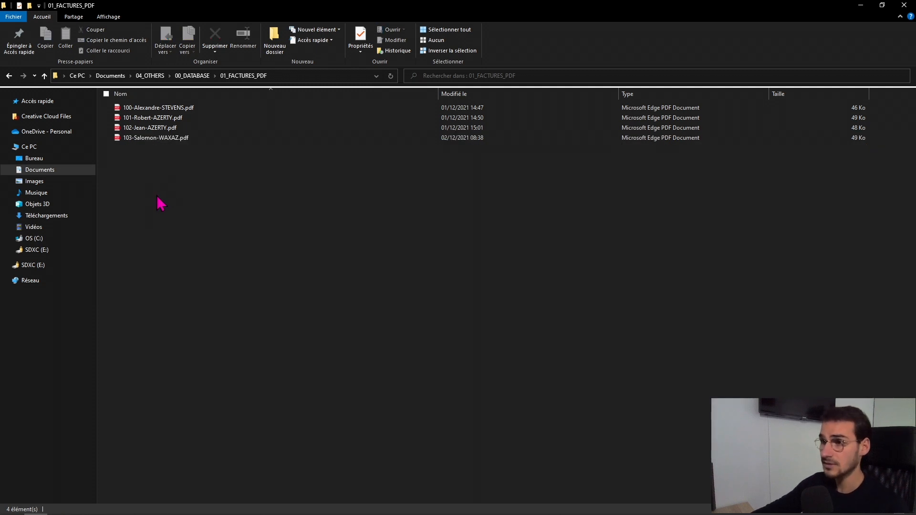
Close File Explorer to return to Power BI and refresh the report data from the invoice folder
click(905, 5)
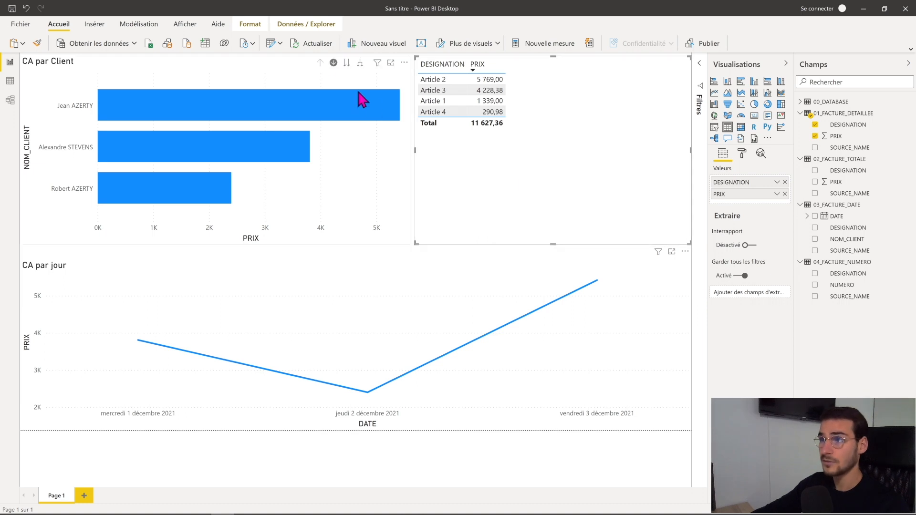
click(307, 44)
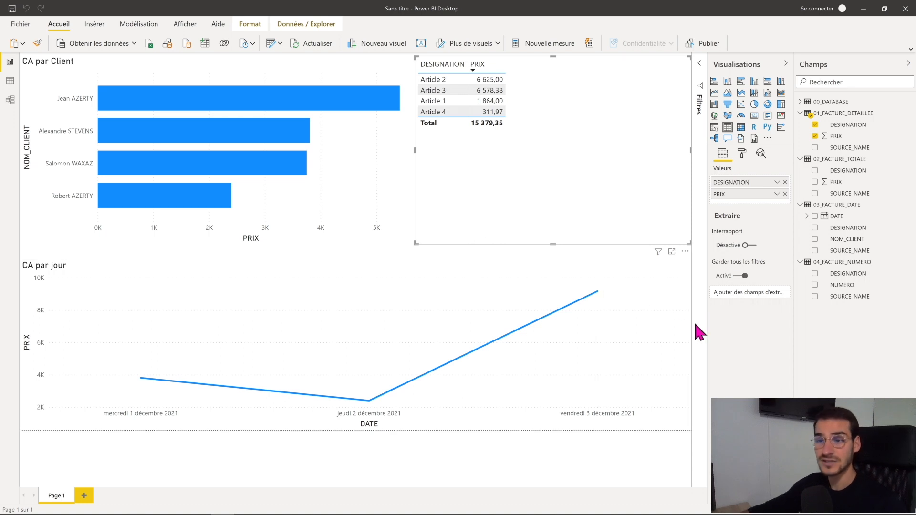
click(538, 443)
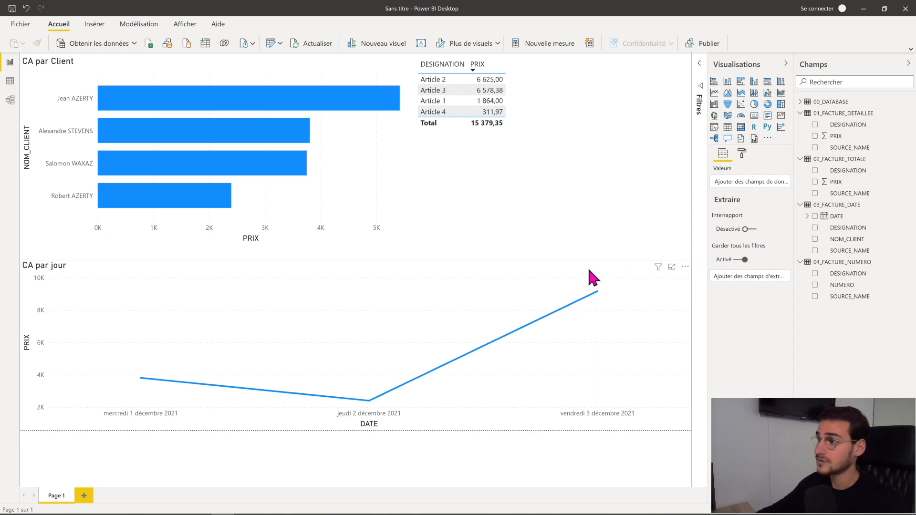
Test drilling into the top client's bar and back up, and highlighting Article 3 across the client bars before clearing the selection
click(227, 105)
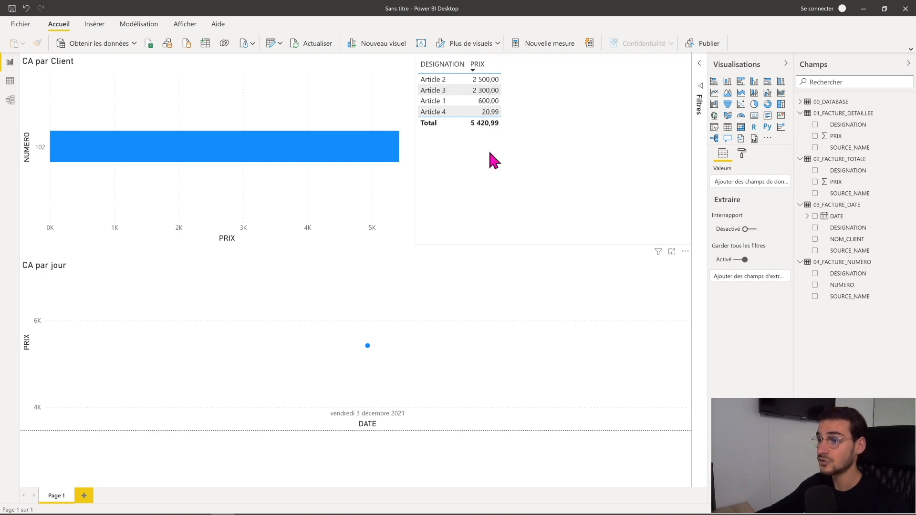
click(320, 63)
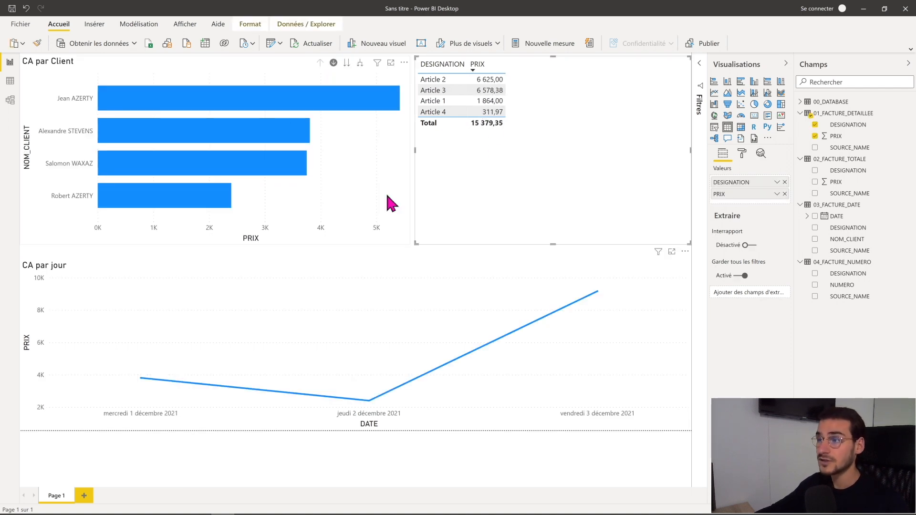
click(451, 91)
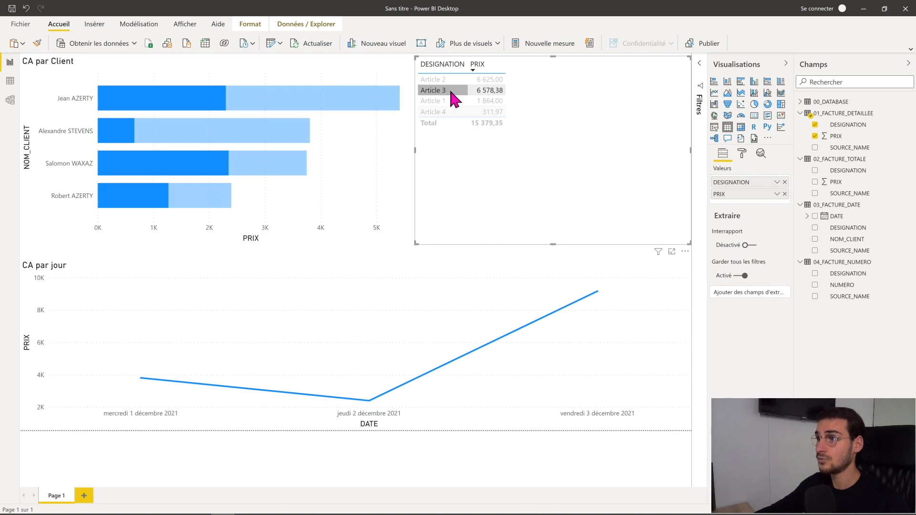
mouse_move(186, 178)
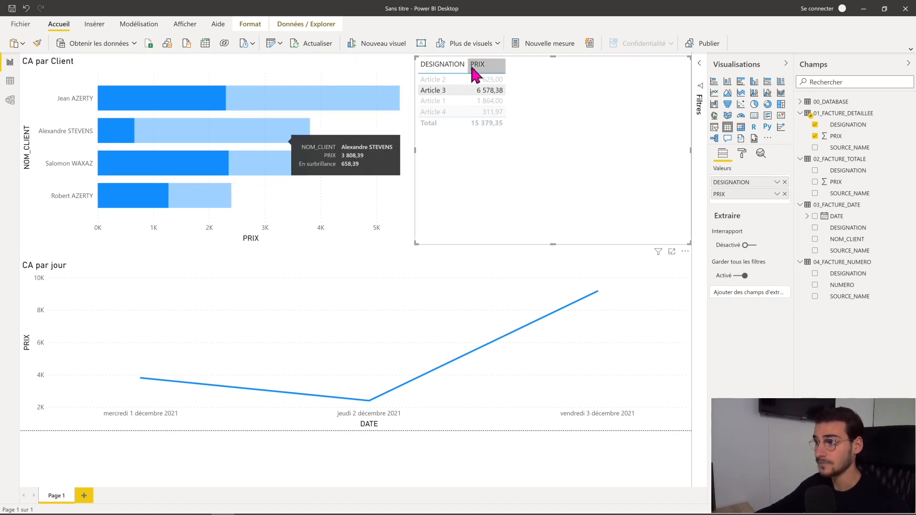
click(446, 91)
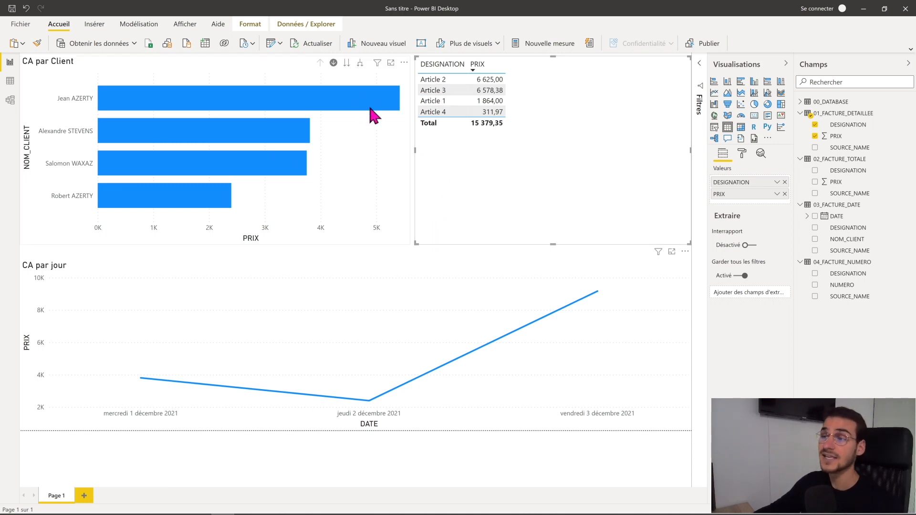
mouse_move(364, 105)
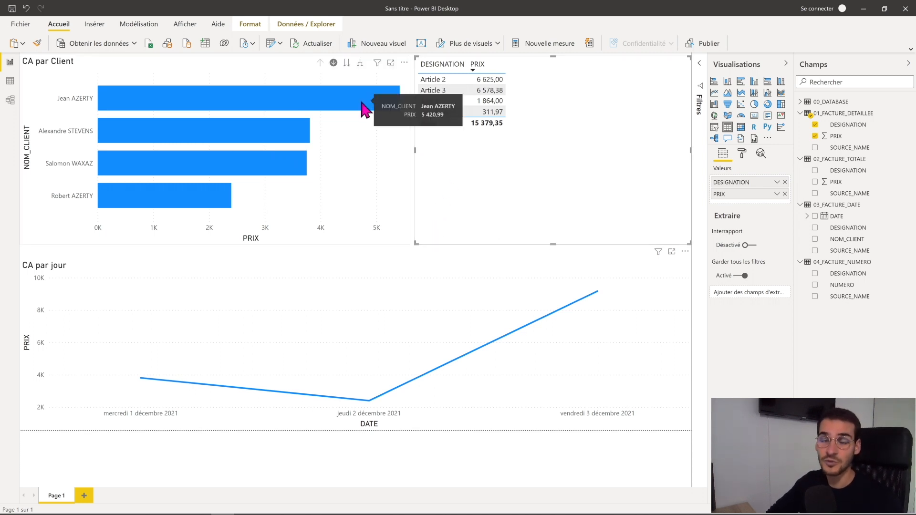